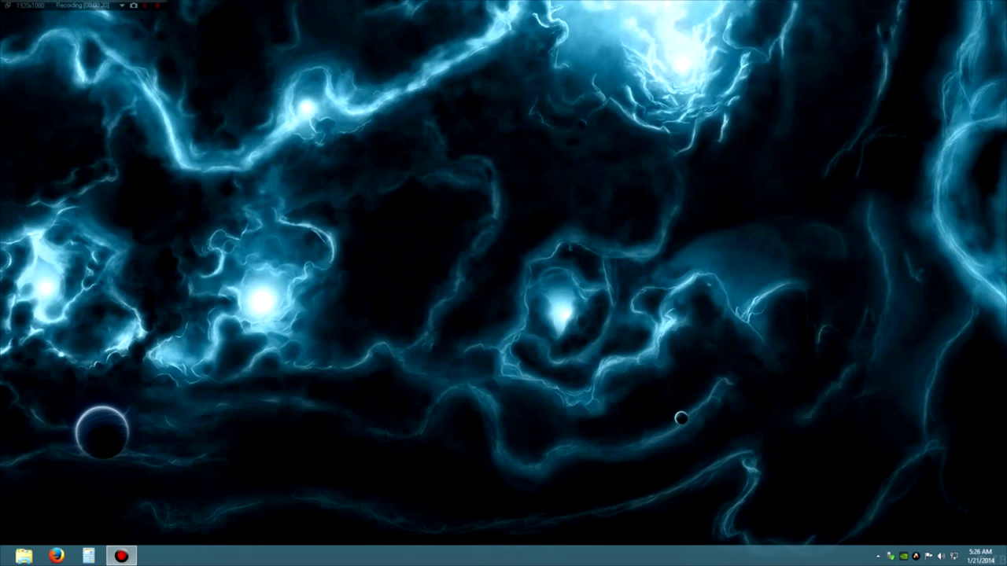
Switch to Firefox and search Yahoo for "virtual audio cable" in a new tab
left_click(57, 556)
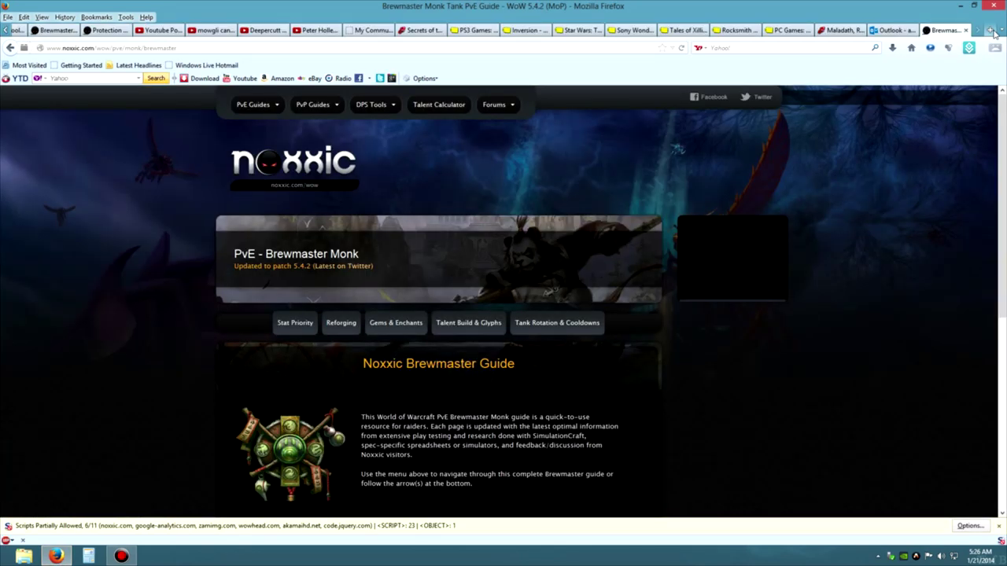
key("ctrl+t")
left_click(276, 146)
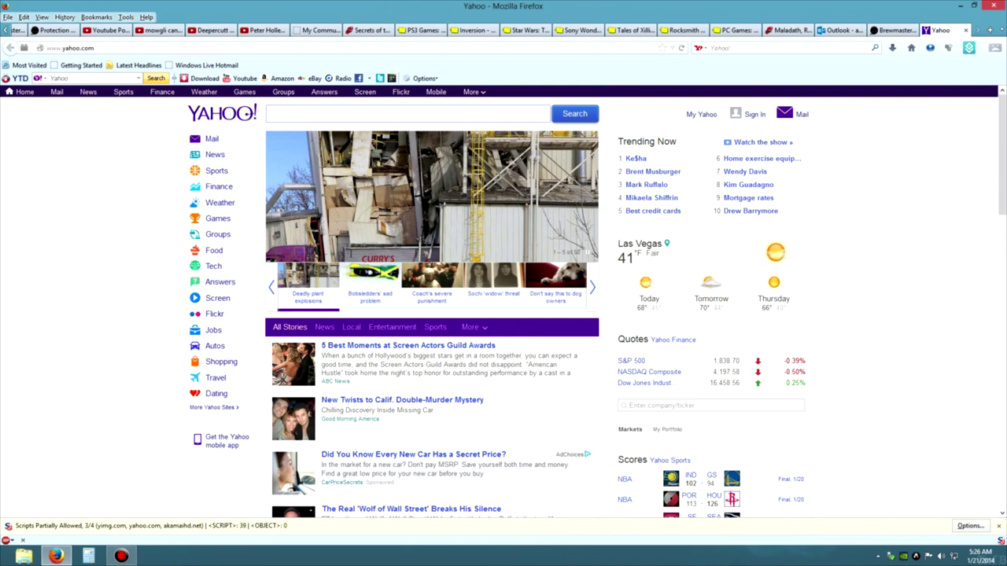
type("vittual audio cable")
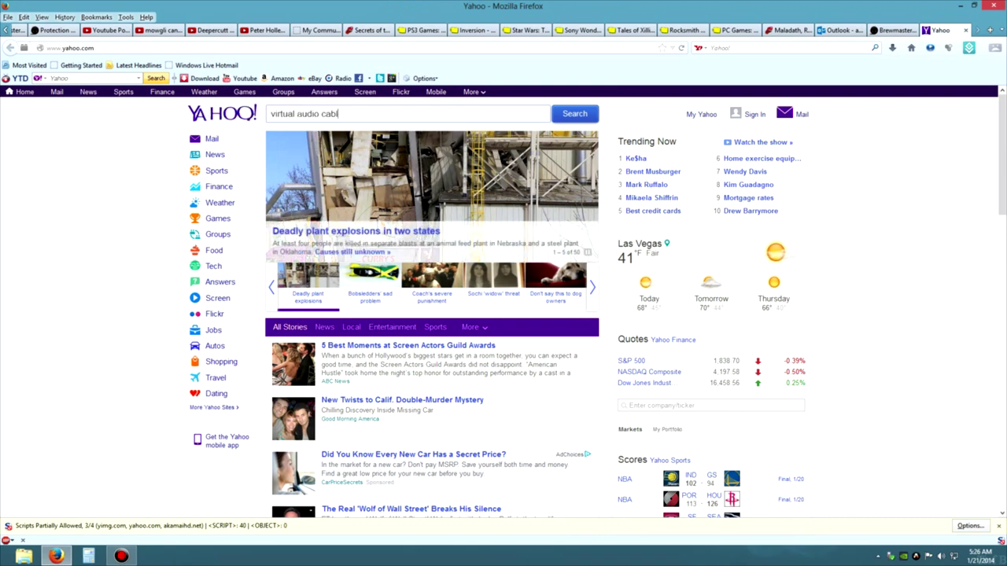
key("Return")
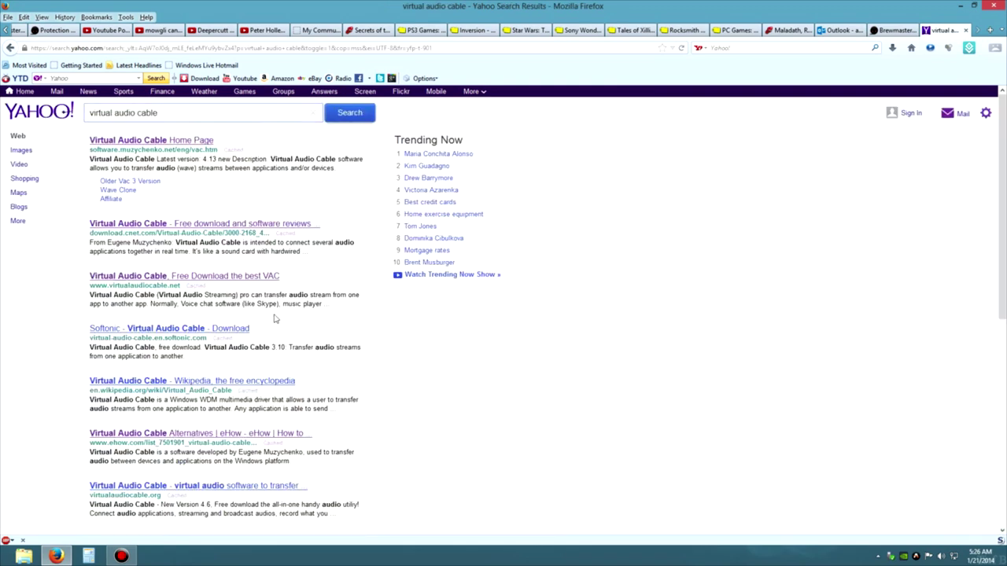
Open the Virtual Audio Cable Home Page, view its Download and purchase section, and leave the page
left_click(149, 140)
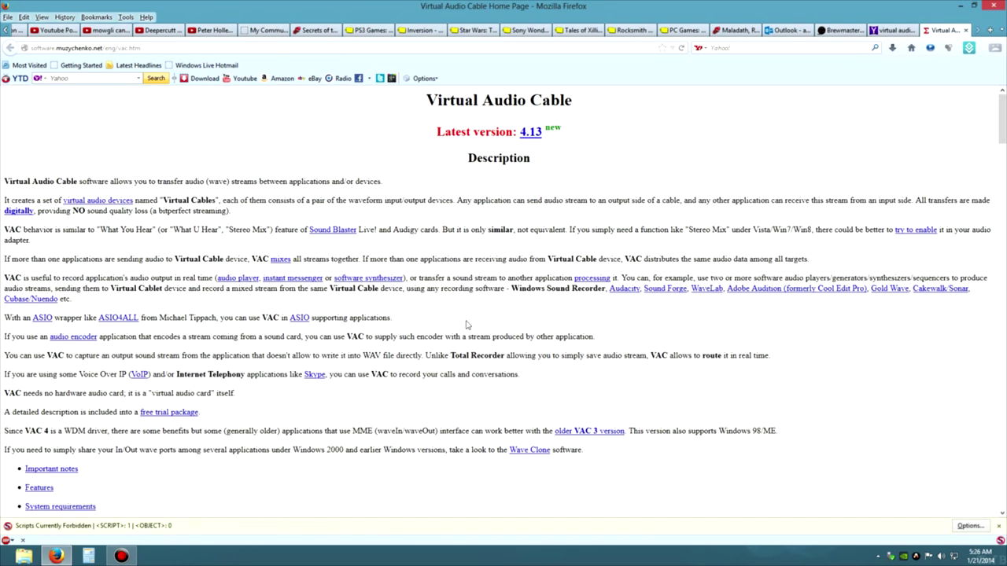
scroll(467, 325, "down", 10)
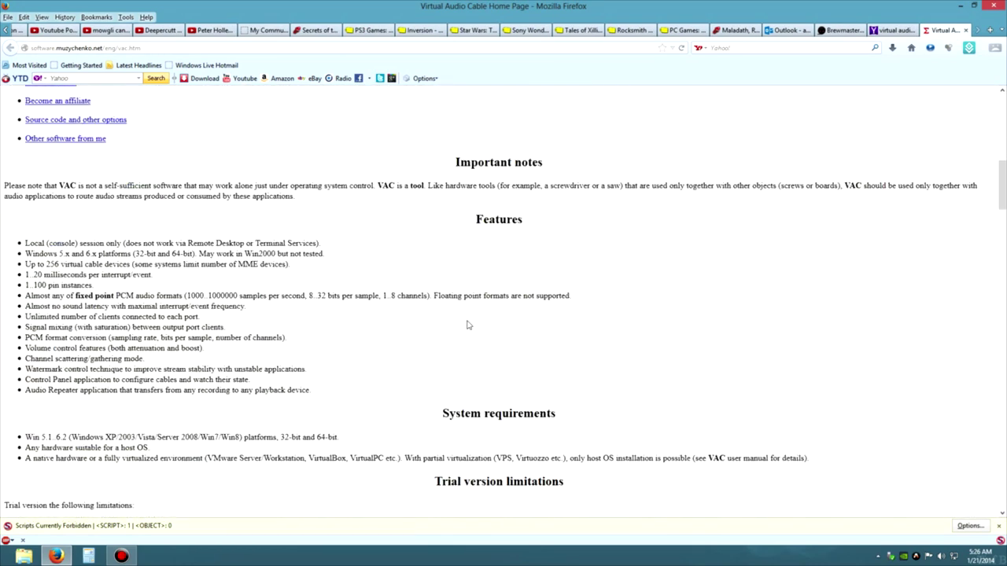
scroll(466, 325, "down", 6)
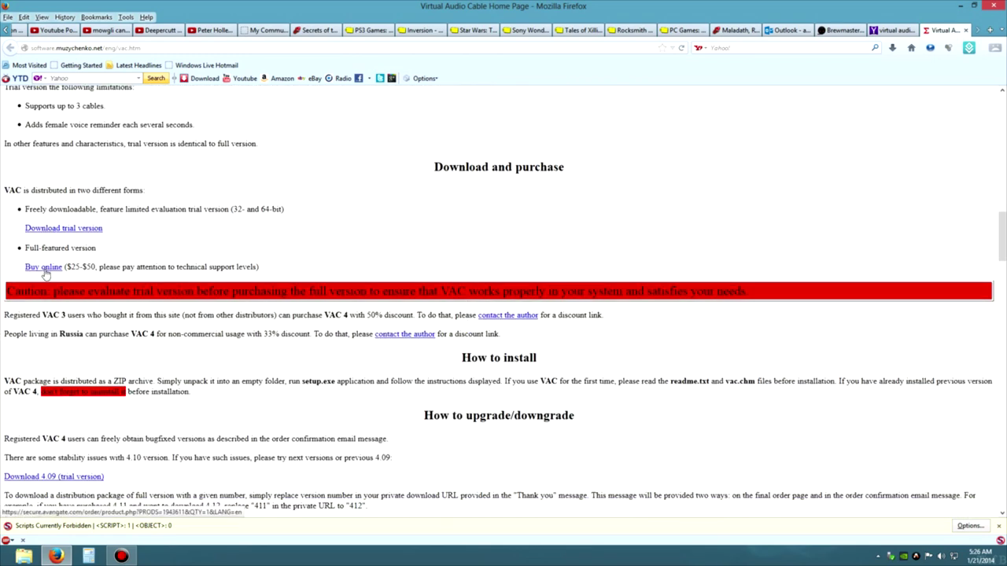
left_click(977, 29)
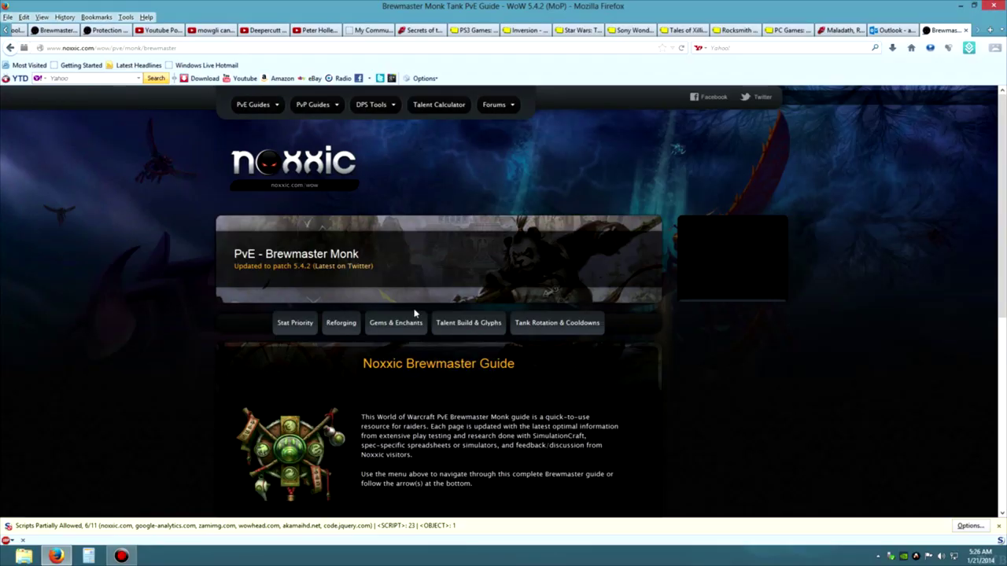
Open the Virtual Audio Cable folder through its desktop shortcut and launch vcctlpan.exe
key("super+d")
key("ctrl+v")
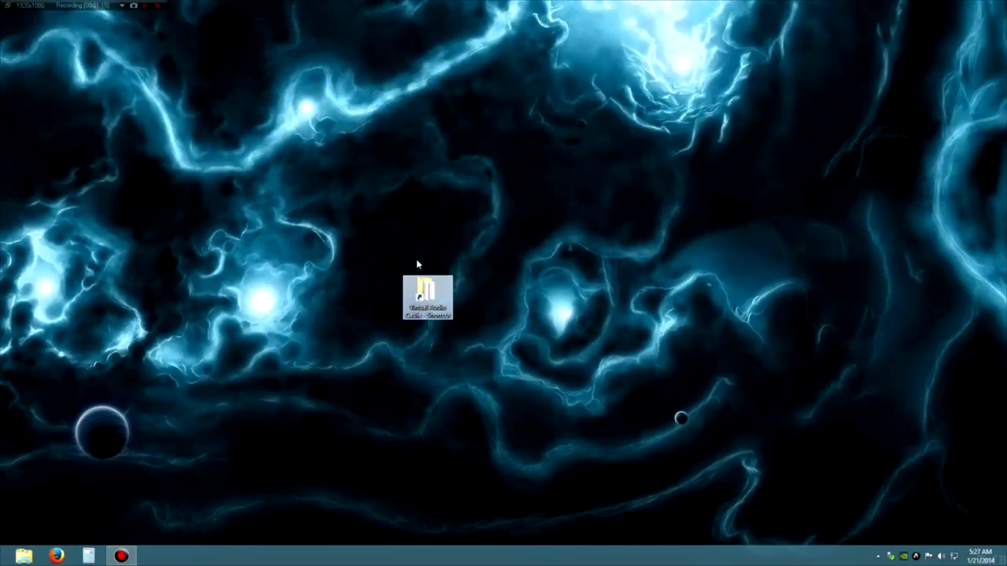
double_click(420, 295)
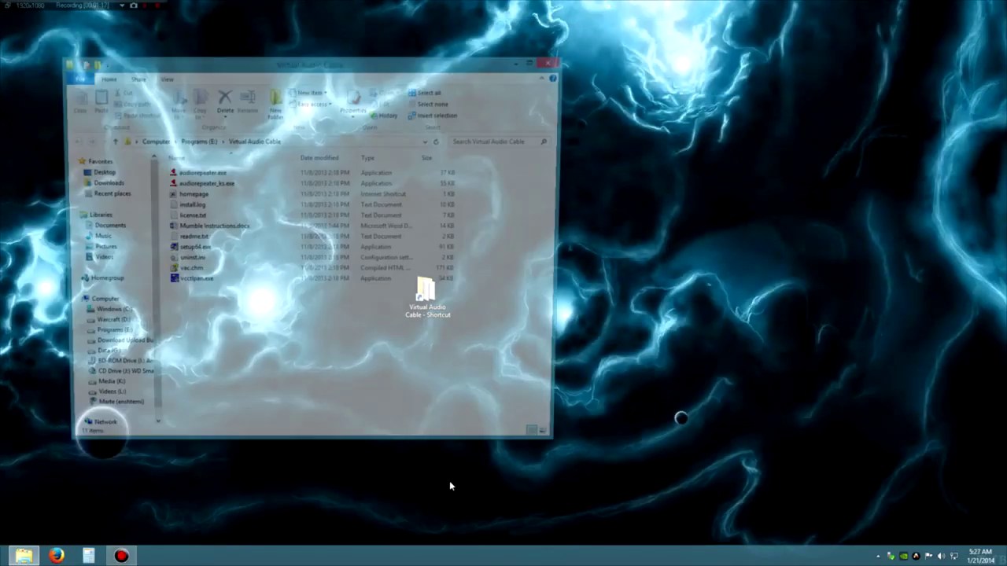
double_click(193, 284)
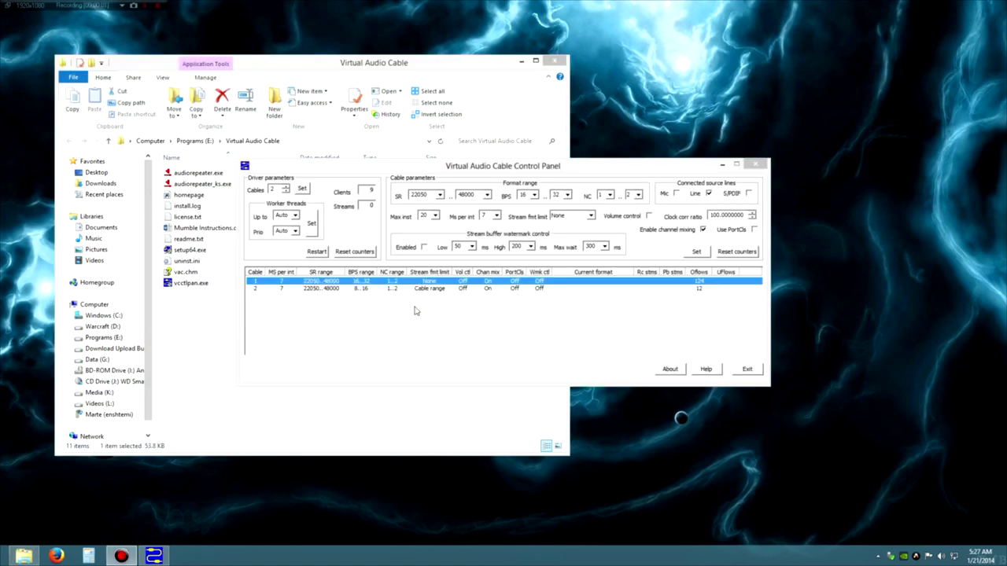
Set the number of cables to 2 in the driver parameters and exit the Virtual Audio Cable Control Panel
left_click_drag(551, 171, 519, 178)
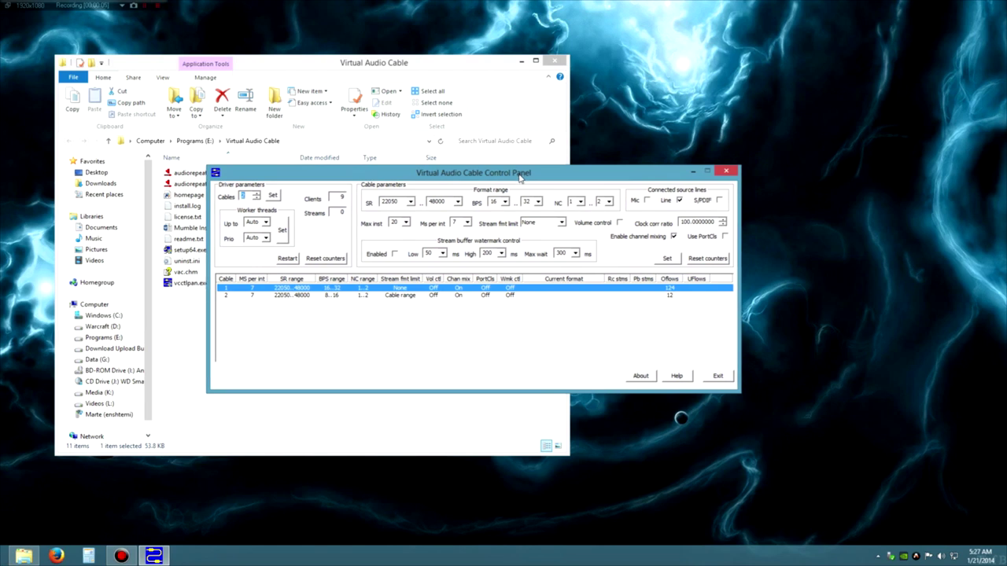
left_click(243, 195)
type("2")
left_click(272, 196)
left_click(717, 376)
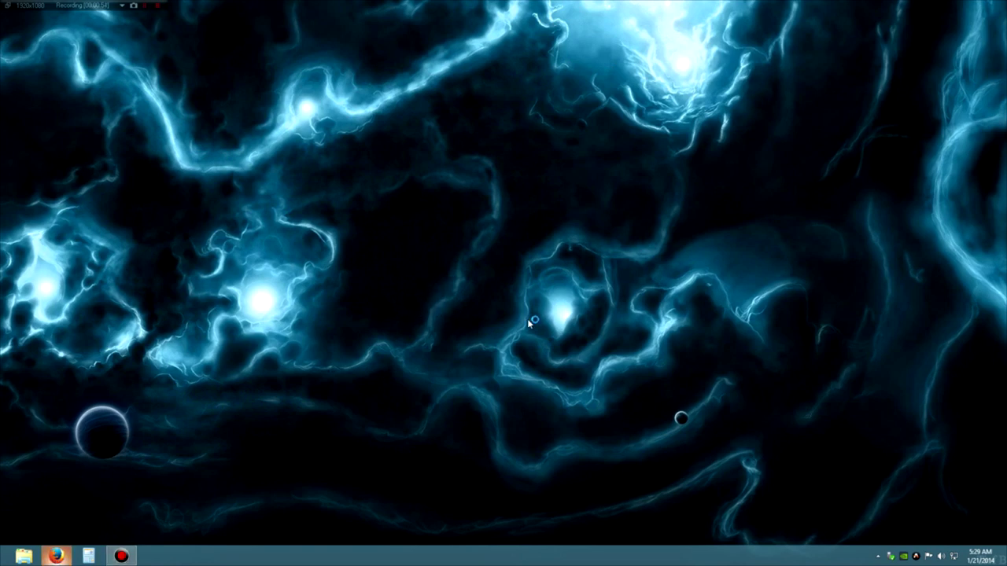
Switch to Firefox, search Yahoo for "winamp" and open the Winamp official site
key("super+2")
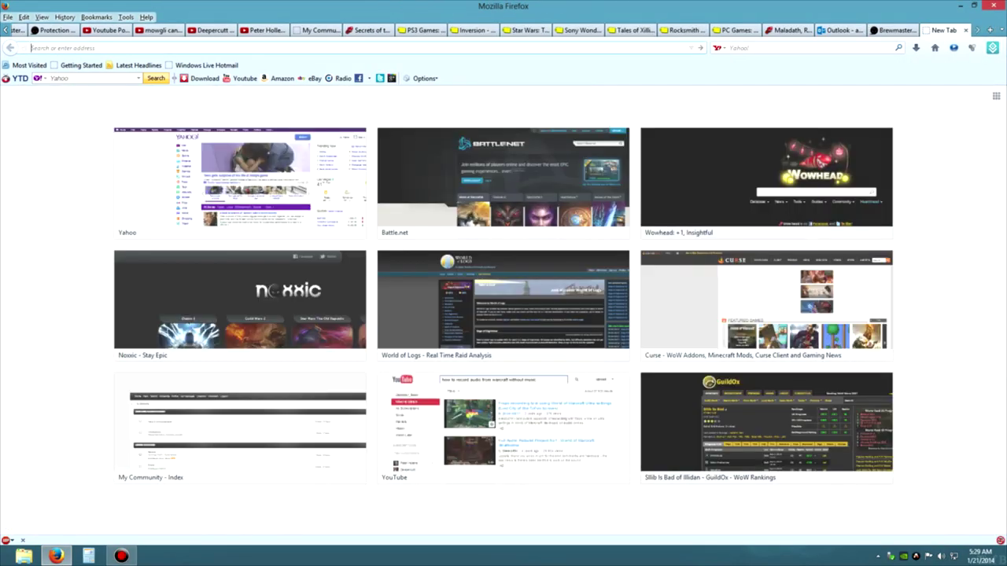
left_click(220, 227)
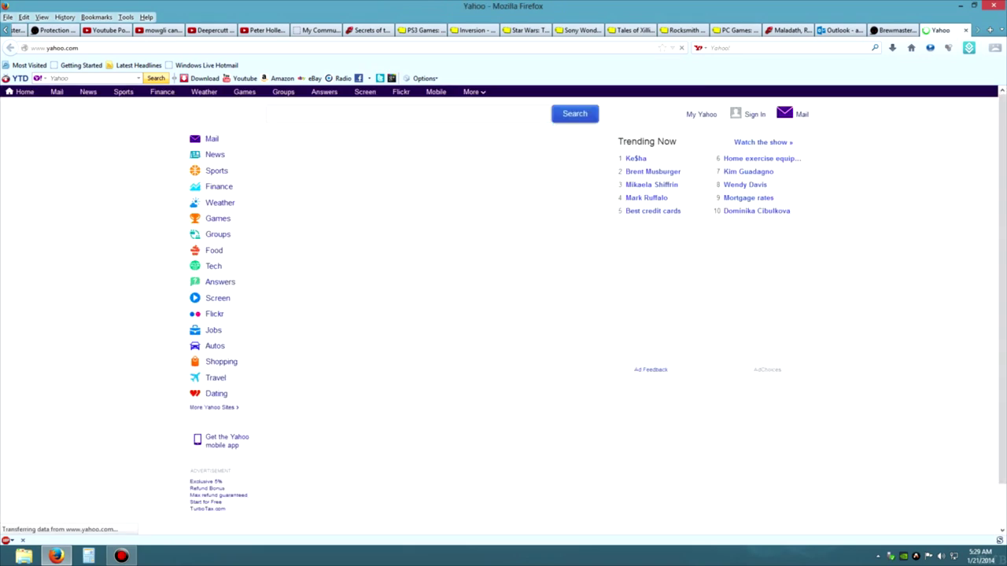
type("winamp")
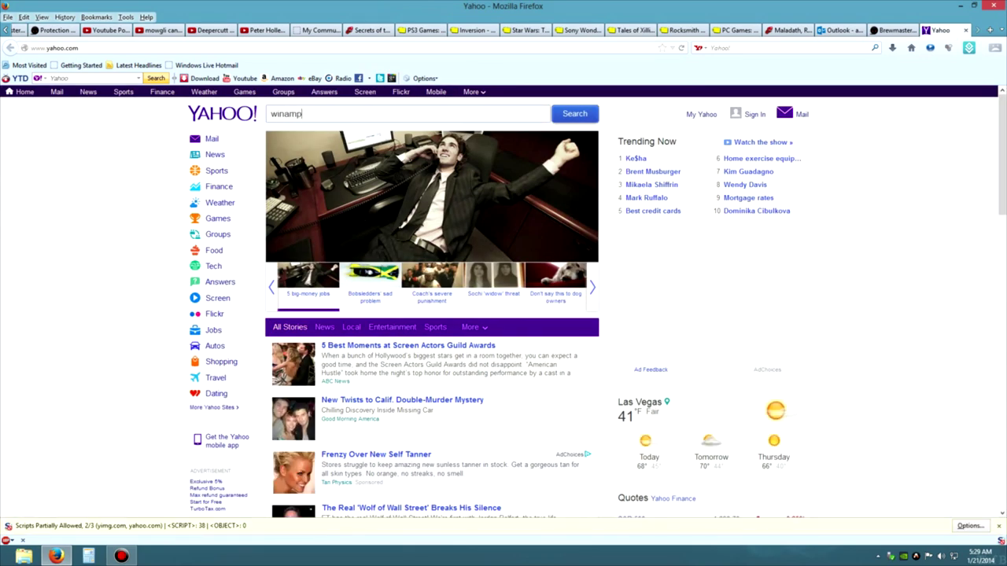
key("Return")
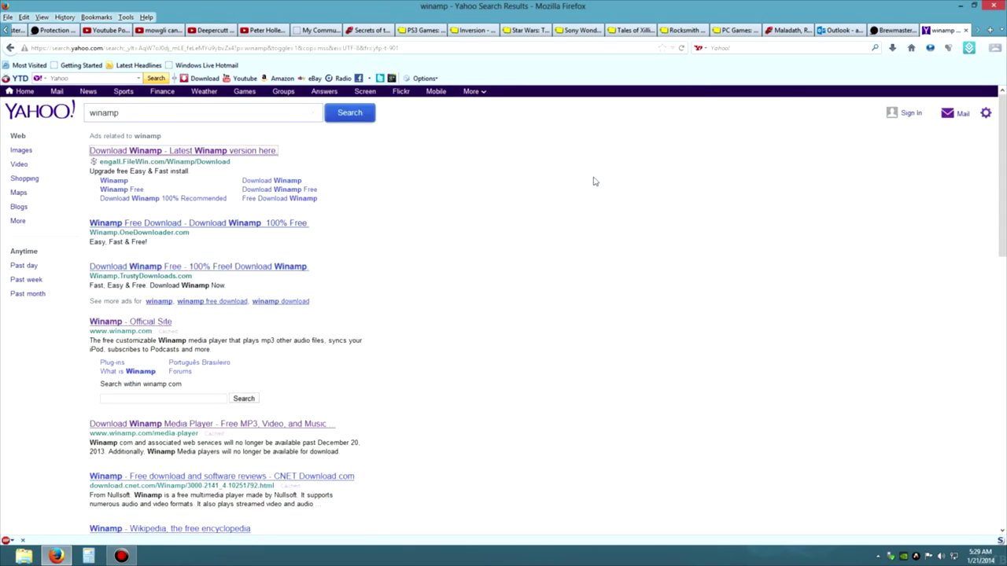
left_click(145, 322)
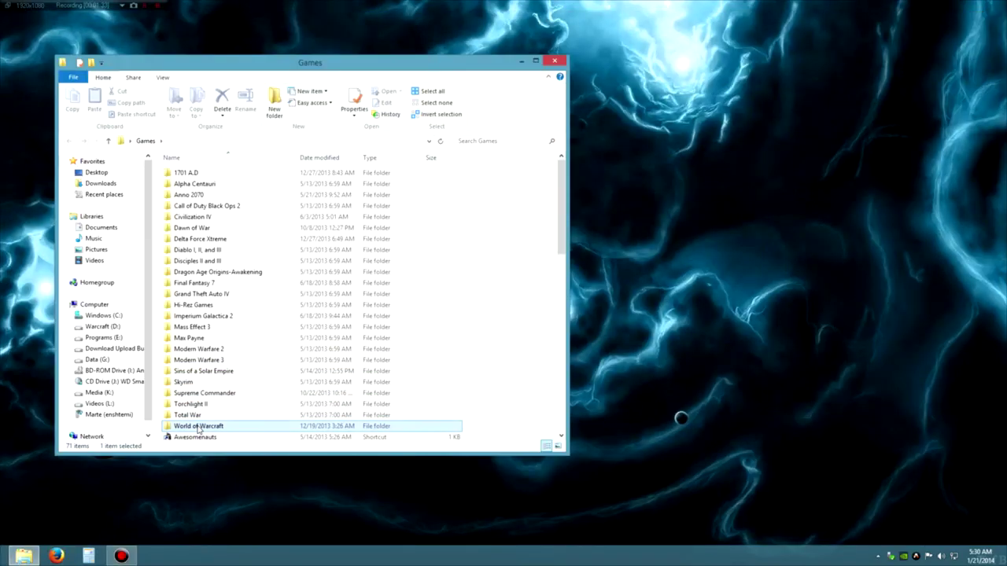
Launch Winamp from the World of Warcraft folder inside Games and close the folder window
double_click(204, 428)
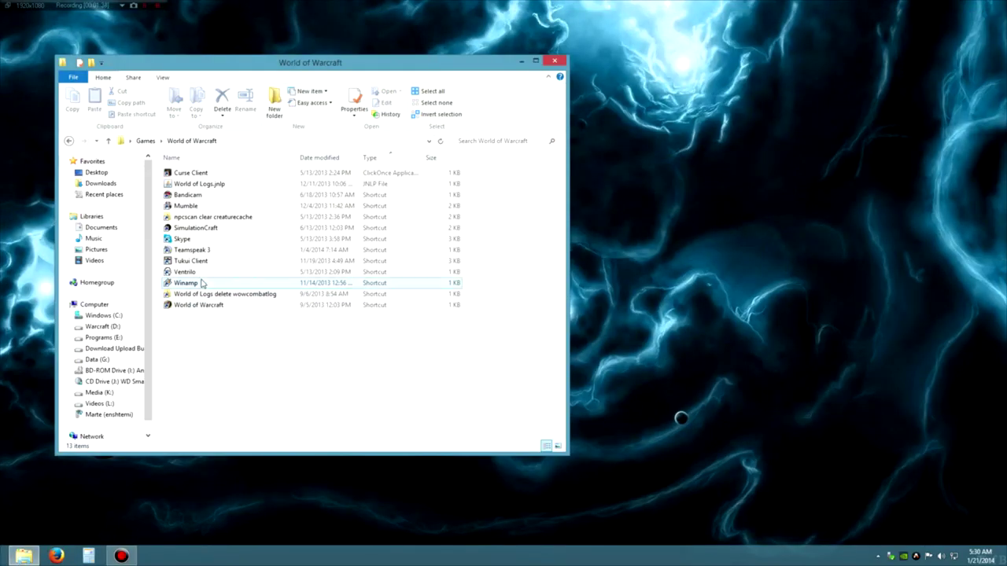
double_click(203, 283)
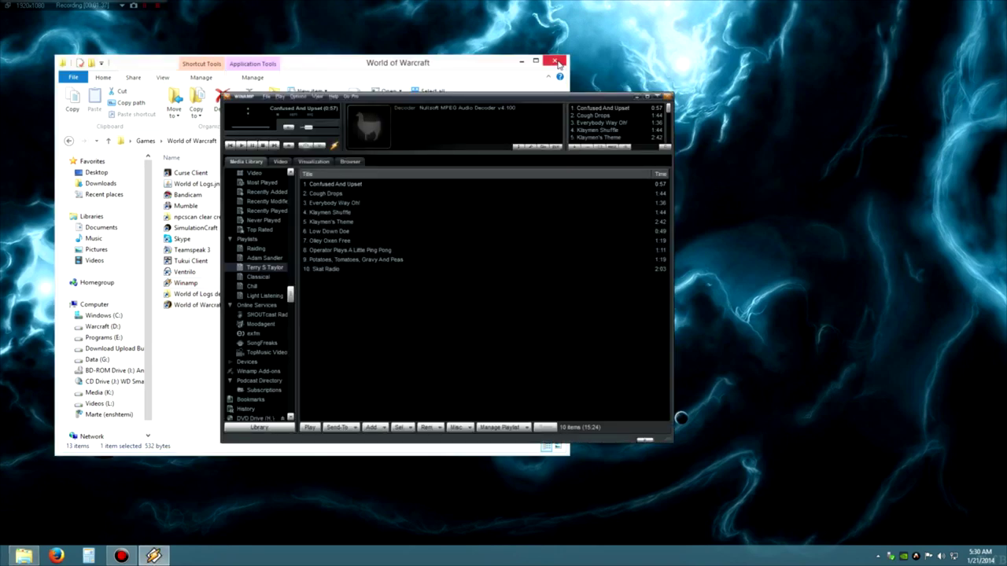
left_click(556, 61)
In Winamp's output plug-in preferences, set the Nullsoft DirectSound Output device to Line 1 (Virtual Audio Cable)
left_click(296, 97)
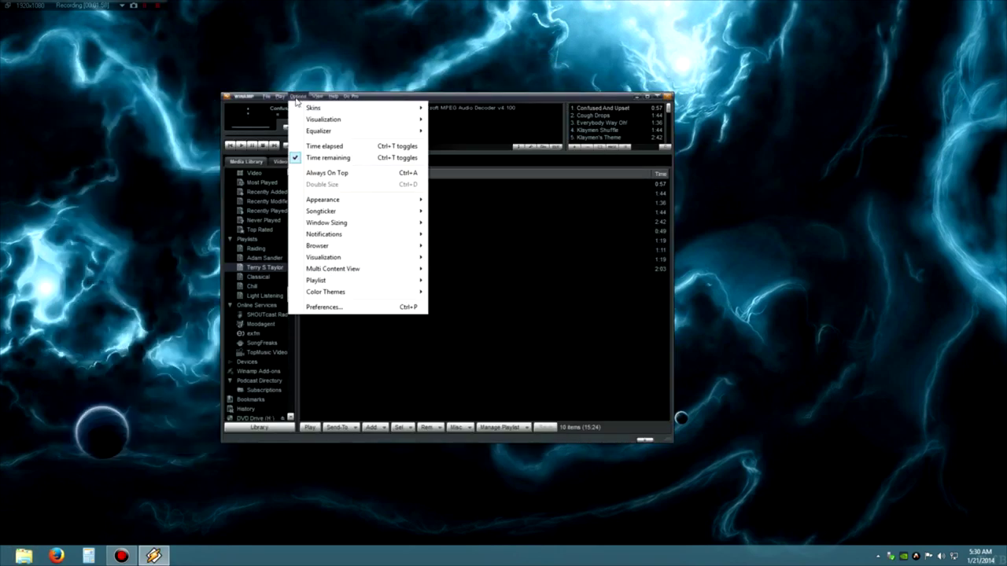
left_click(322, 307)
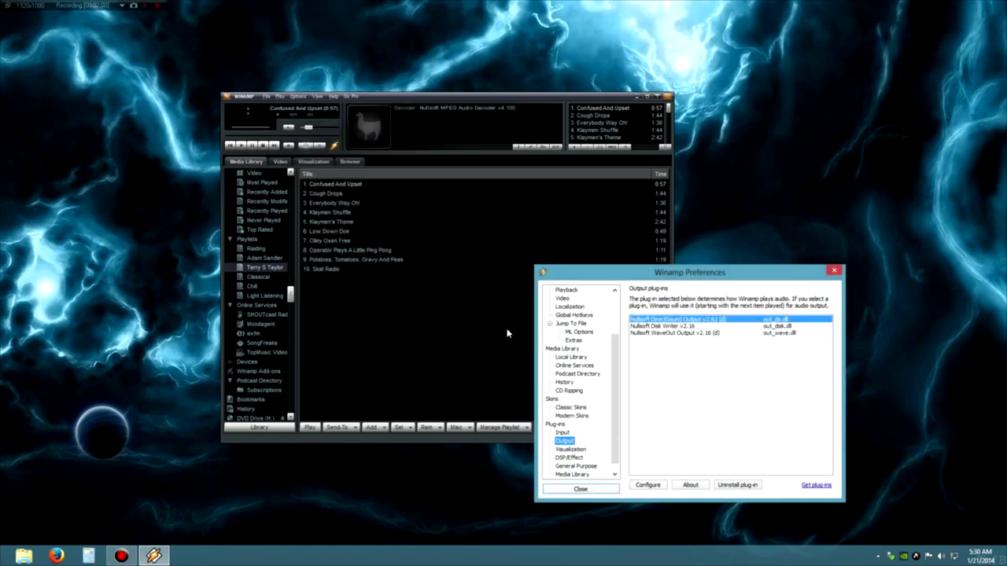
left_click(445, 384)
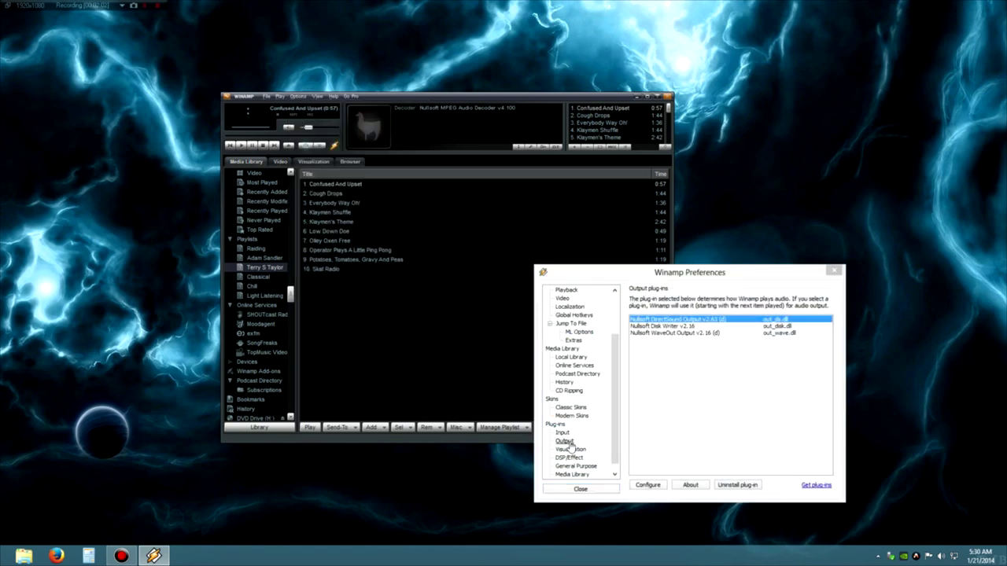
double_click(679, 320)
left_click(600, 316)
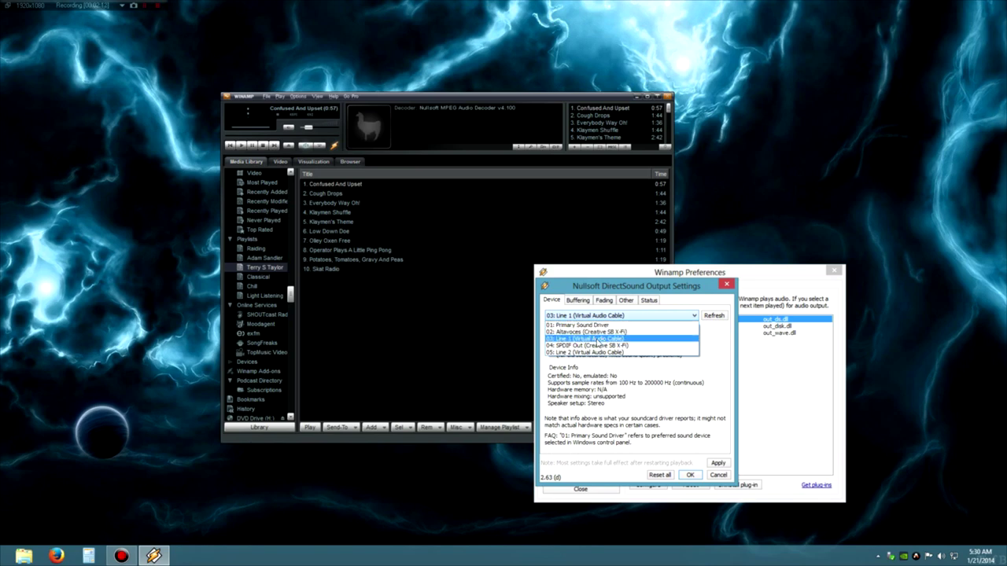
left_click(598, 339)
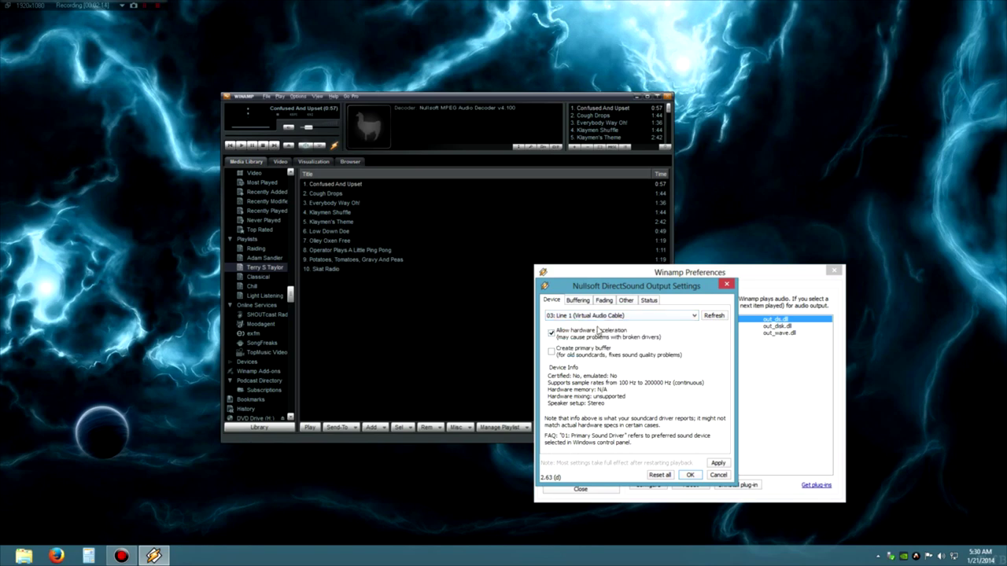
left_click(689, 475)
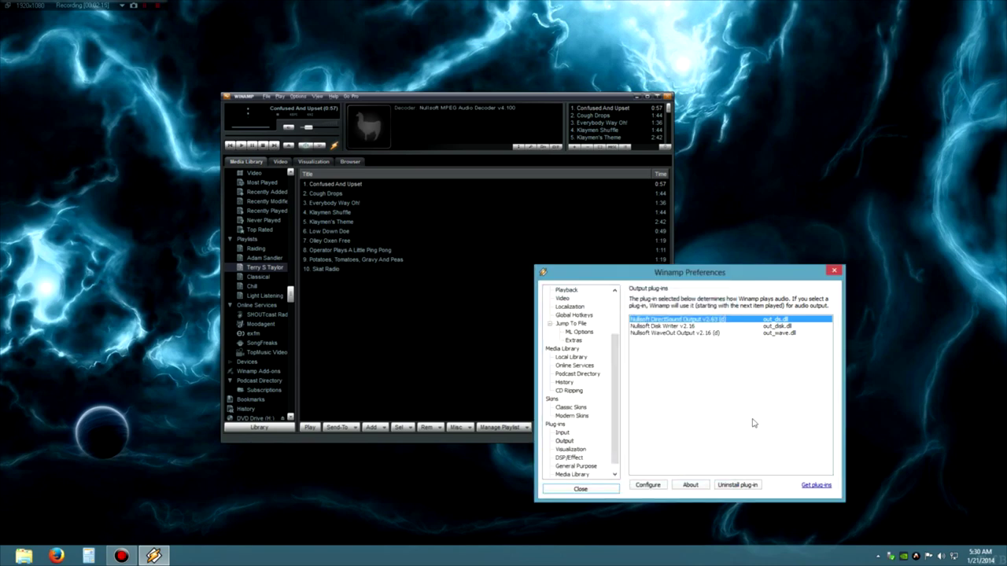
left_click(835, 272)
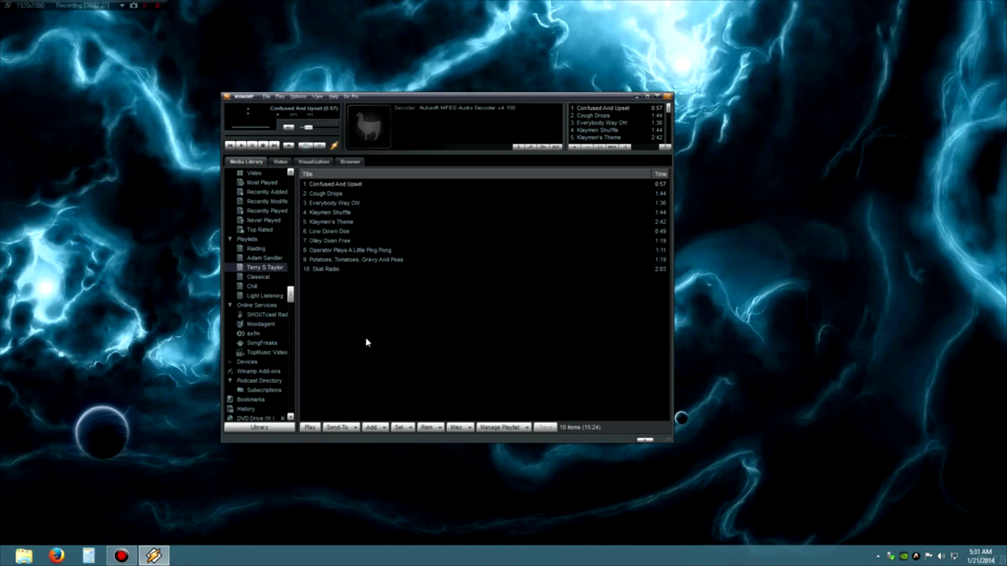
Start playback and play the track "Cough Drops" from the current playlist
left_click(242, 146)
double_click(337, 194)
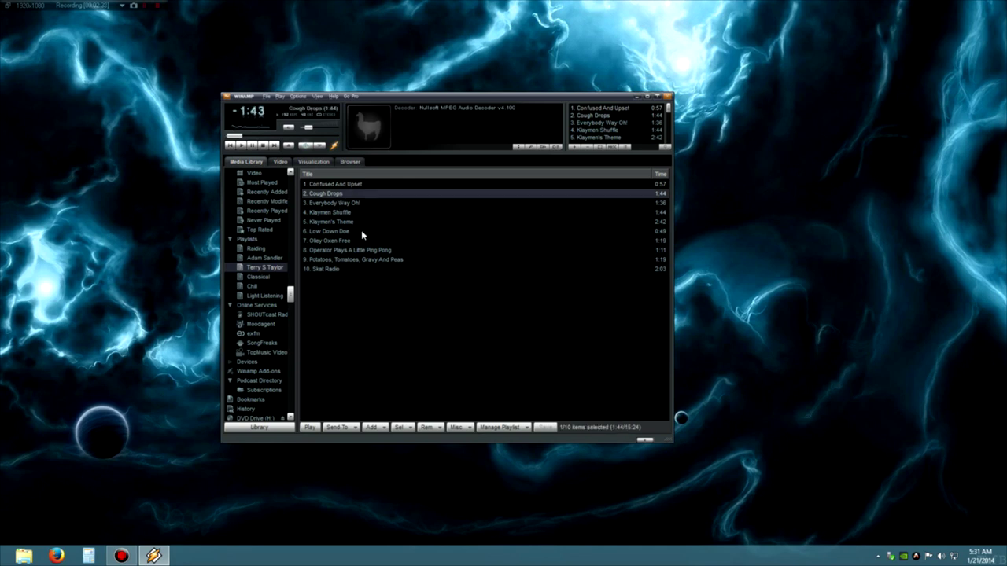
scroll(288, 139, "up", 2)
left_click(288, 136)
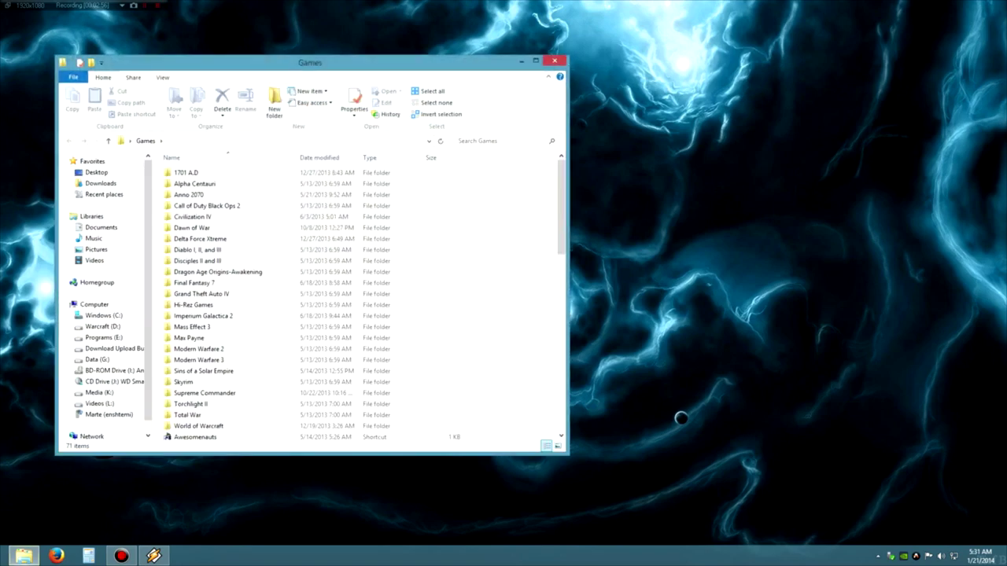
Launch Mumble from the World of Warcraft folder inside Games
left_click(214, 428)
double_click(215, 430)
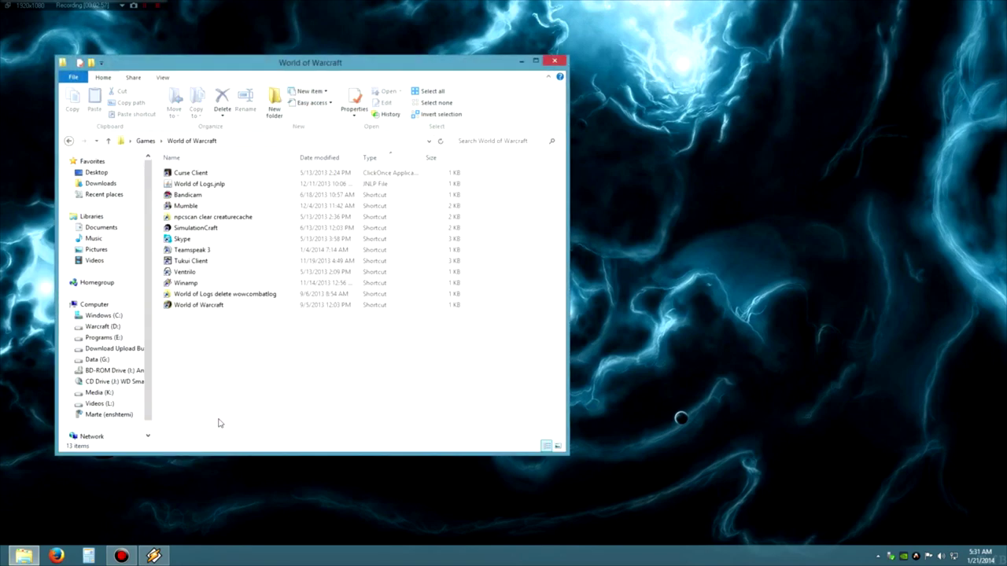
double_click(244, 206)
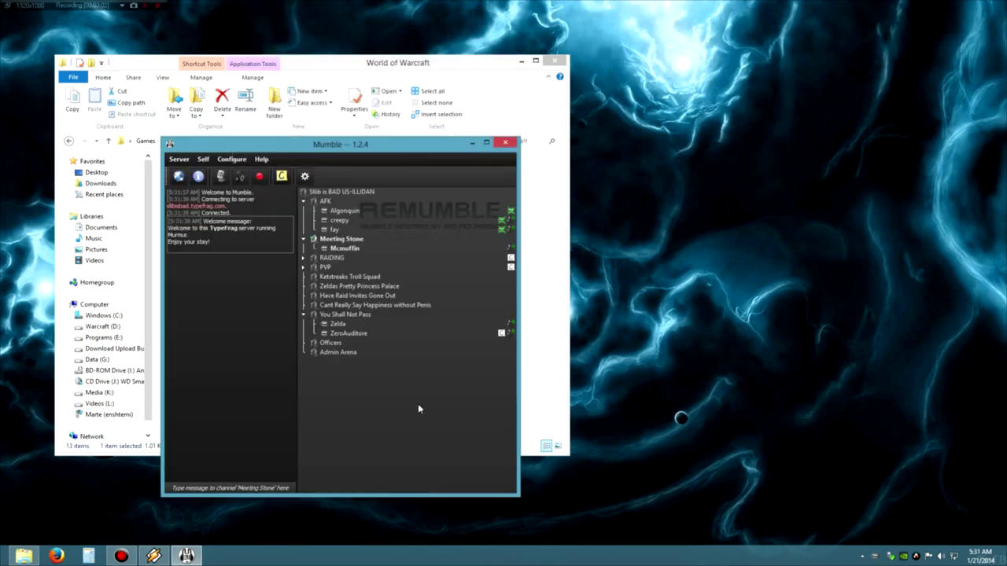
Disconnect Mumble from the server and move its window aside
left_click(180, 159)
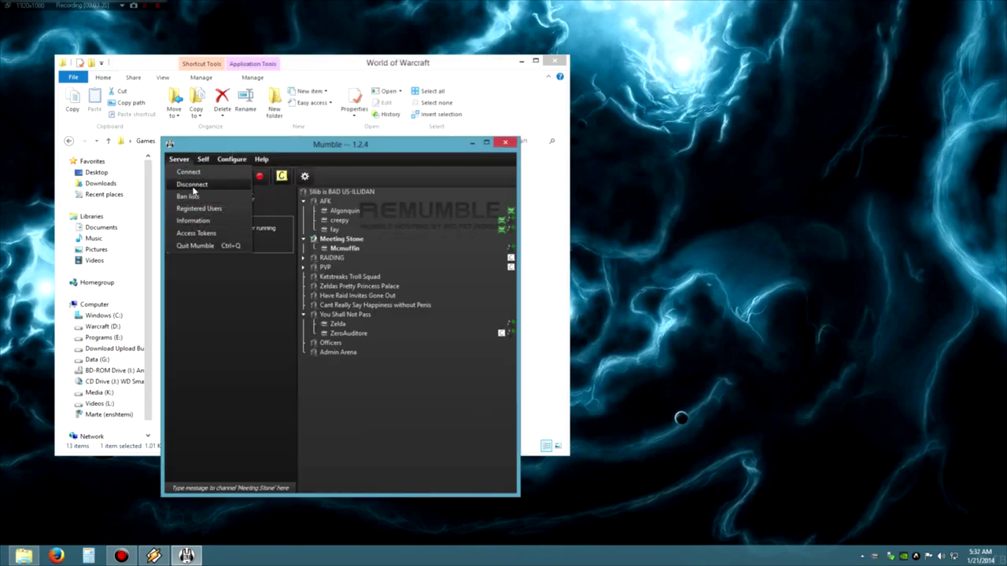
left_click(192, 185)
left_click_drag(417, 150, 309, 150)
Inspect the Target field in the Mumble shortcut's properties, including the -m switch after mumble.exe
left_click(499, 399)
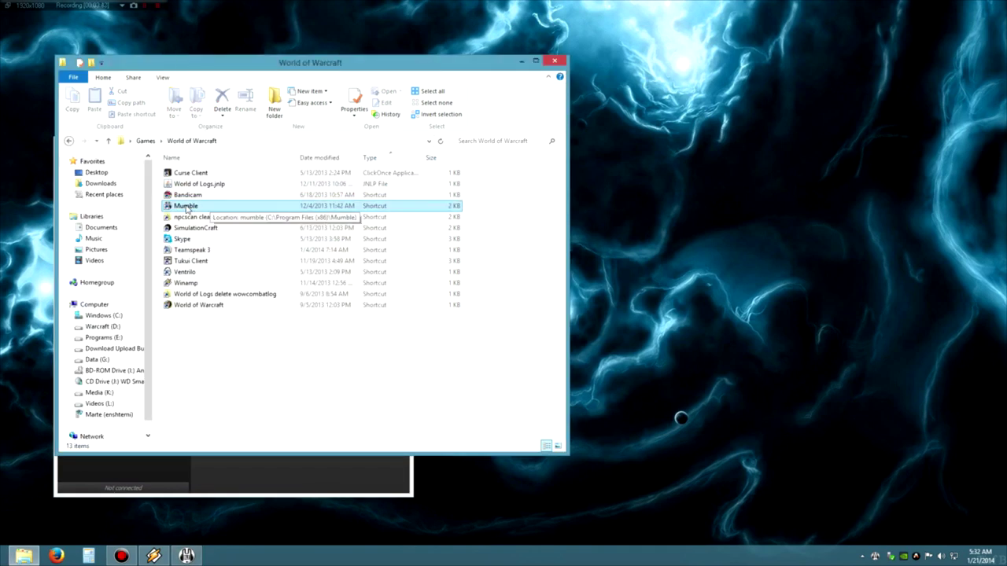
right_click(185, 206)
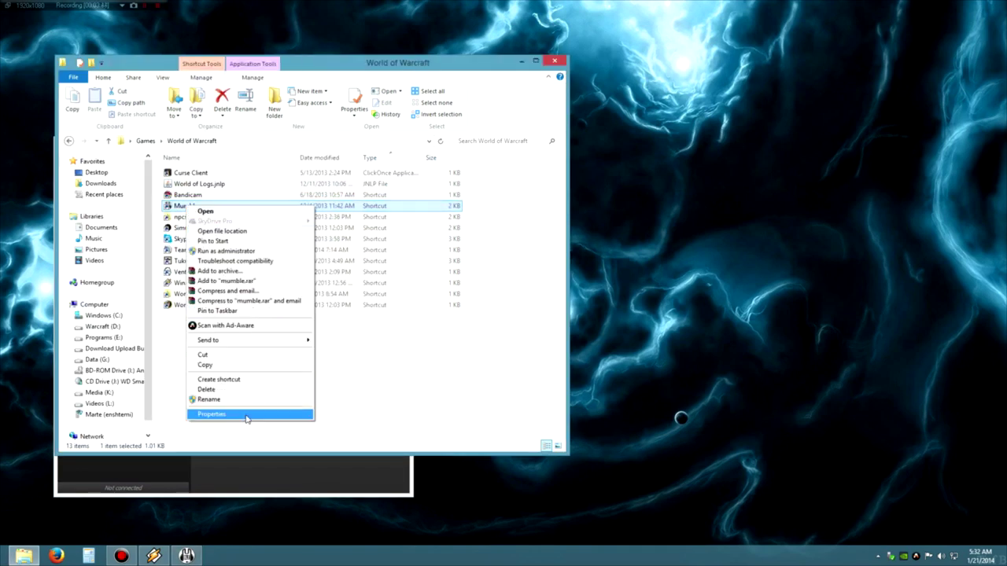
left_click(213, 414)
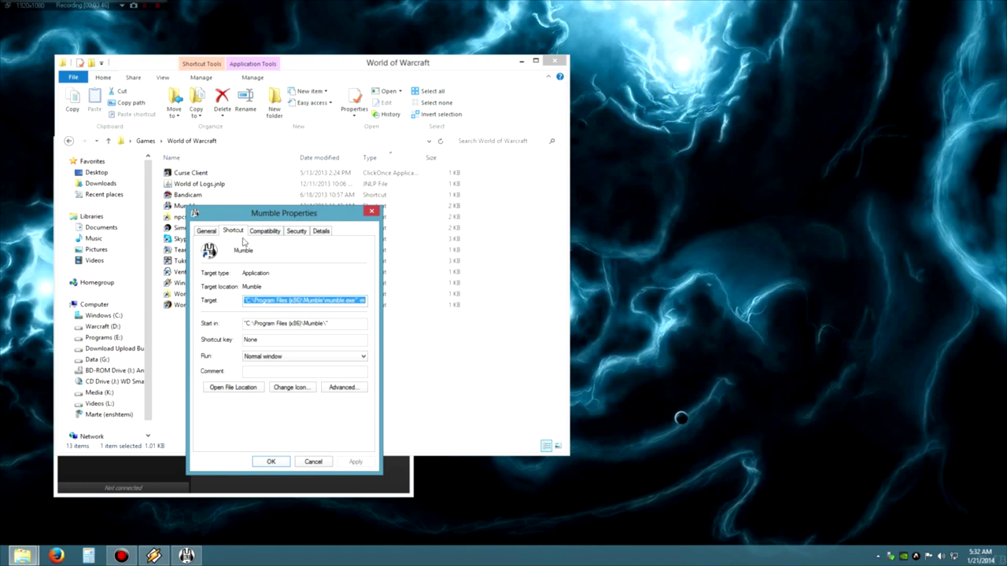
left_click(232, 232)
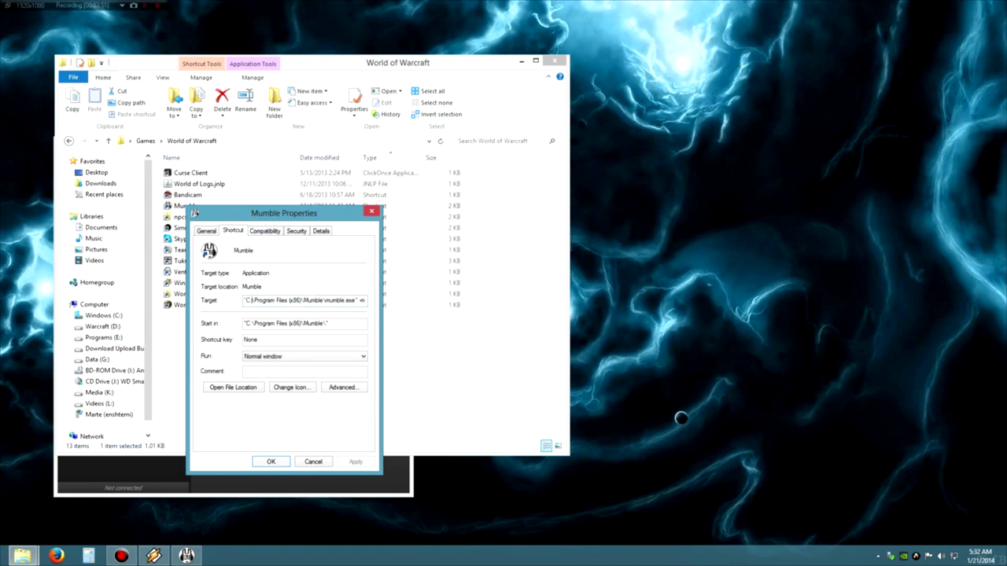
left_click_drag(254, 300, 356, 301)
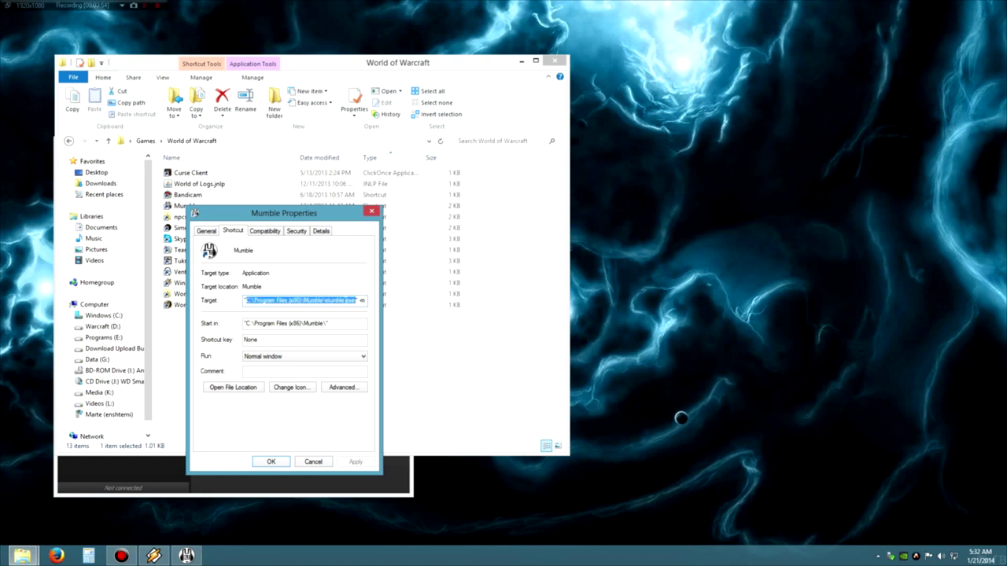
left_click(356, 300)
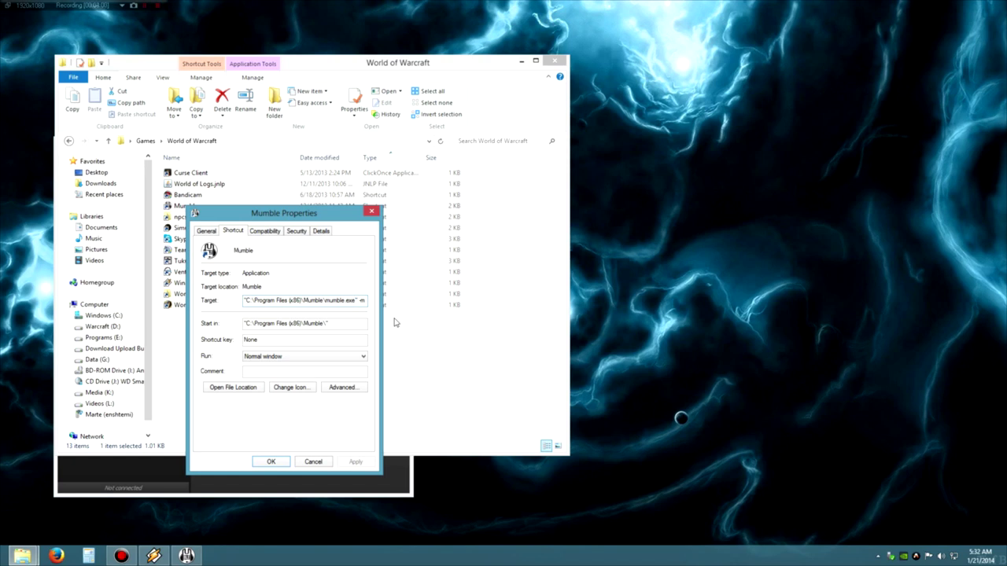
key("Return")
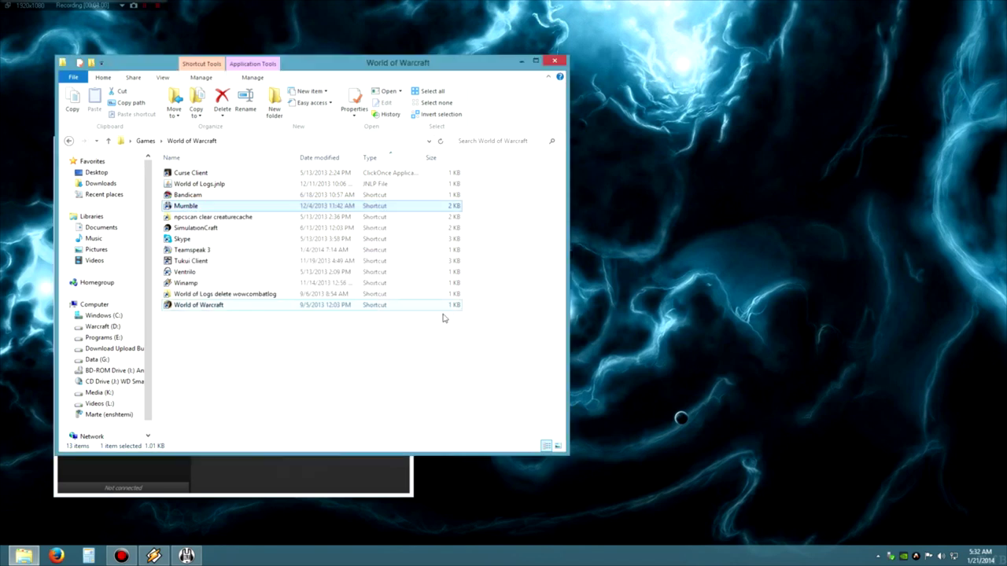
Launch a second Mumble instance from the Mumble shortcut and place its window beside the first one
double_click(192, 206)
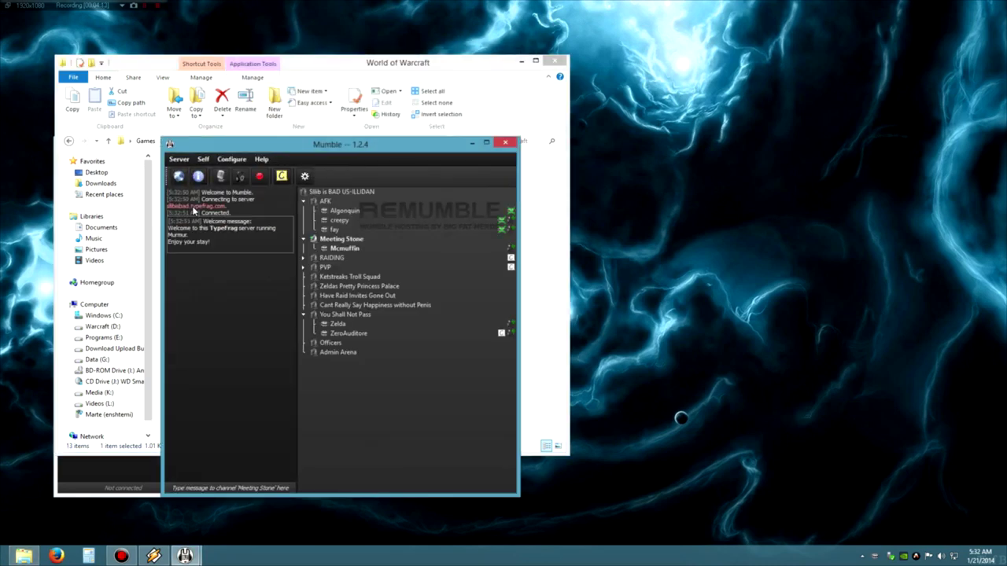
left_click_drag(300, 151, 644, 151)
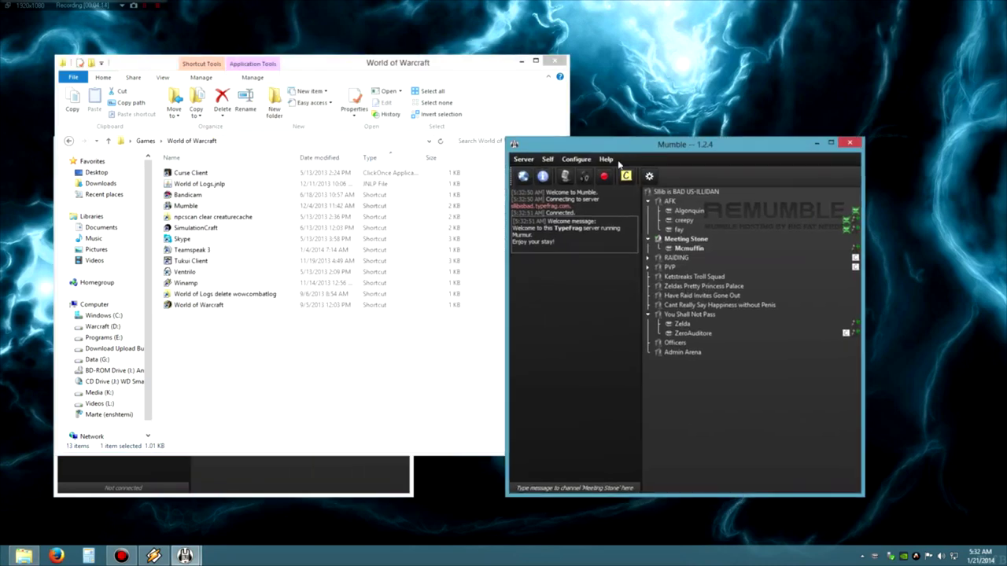
left_click(323, 486)
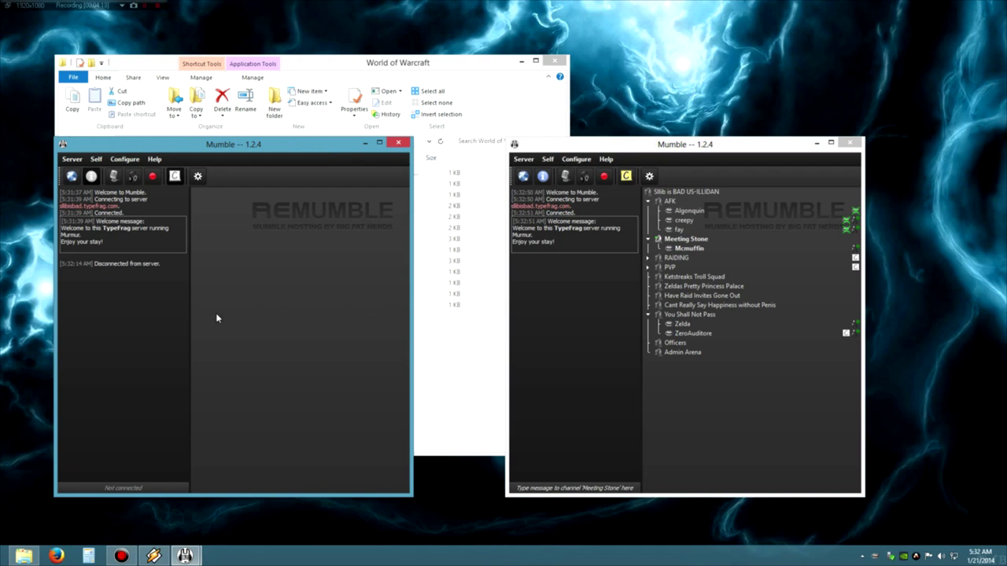
Disconnect the second Mumble instance from the server
left_click(632, 358)
left_click(523, 159)
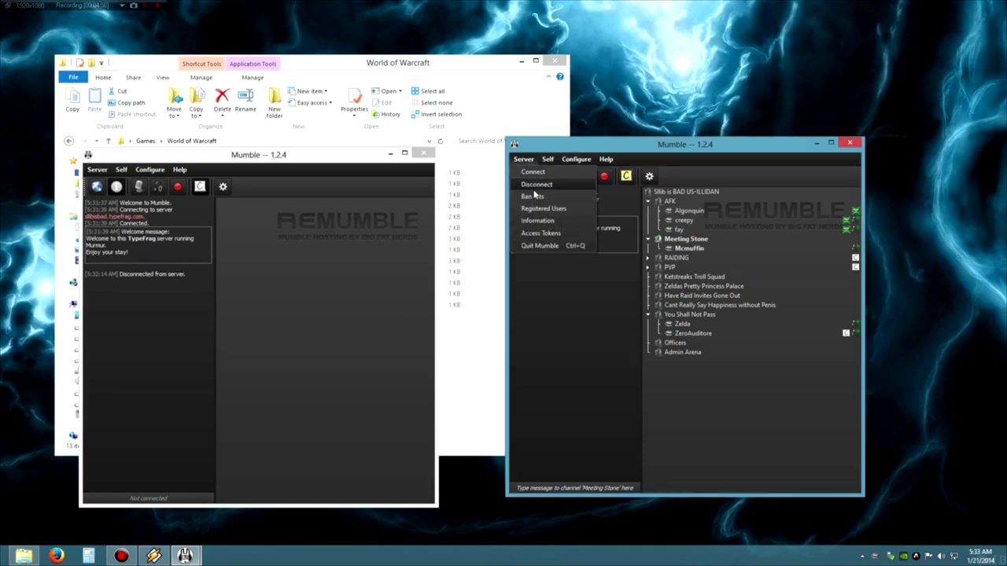
left_click(538, 186)
Connect the first Mumble instance to the favorite server "Sllib Is Bad"
left_click(326, 351)
left_click(97, 169)
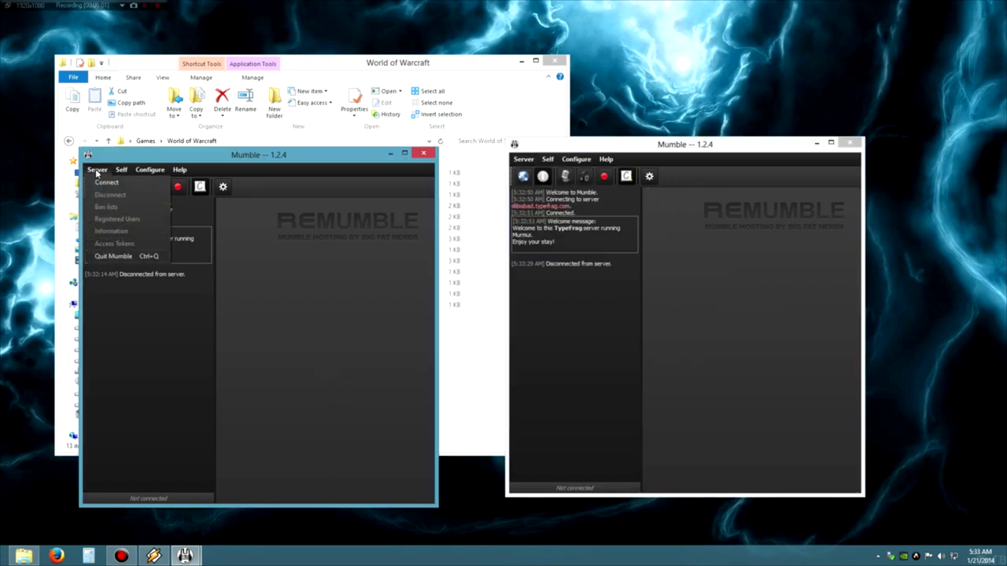
left_click(105, 184)
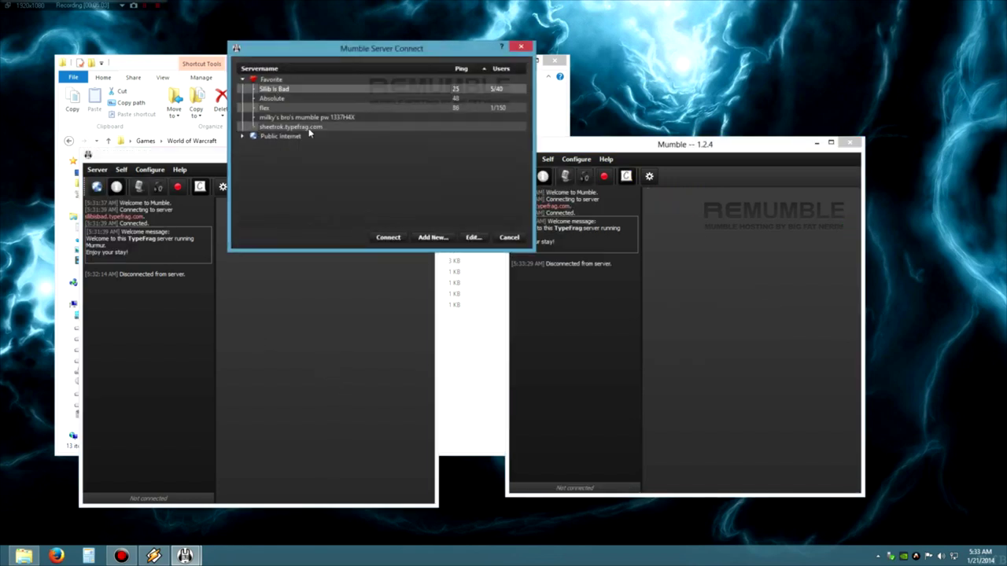
left_click(393, 238)
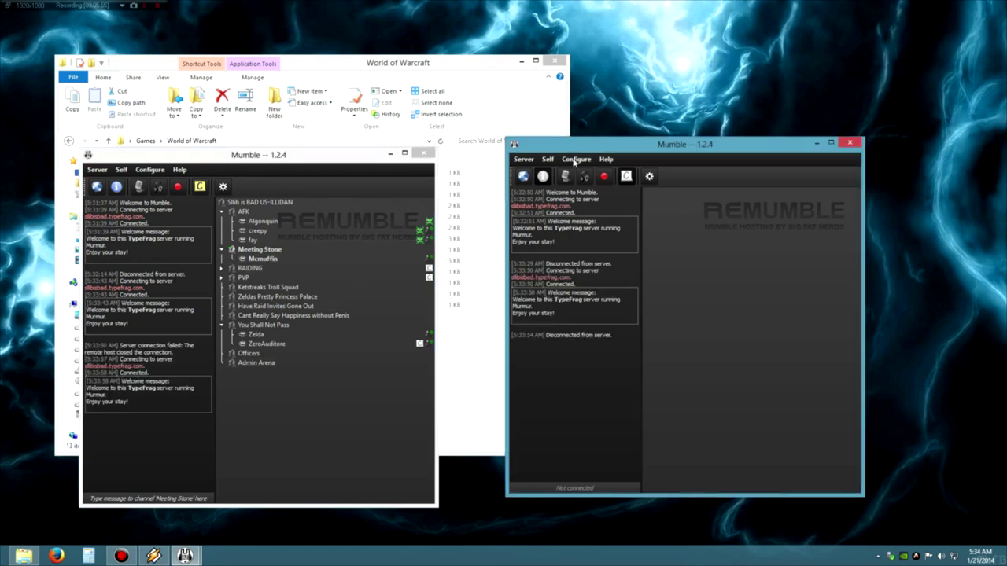
In the second Mumble's network settings, turn off both reconnect options and enable "Suppress certificate and password storage"
left_click(576, 159)
left_click(588, 177)
left_click(544, 172)
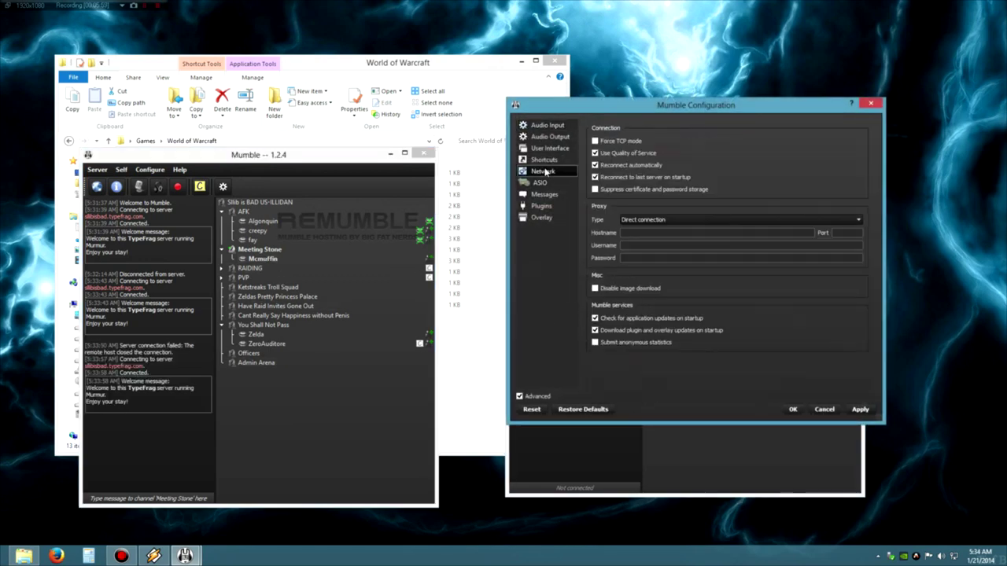
left_click(622, 166)
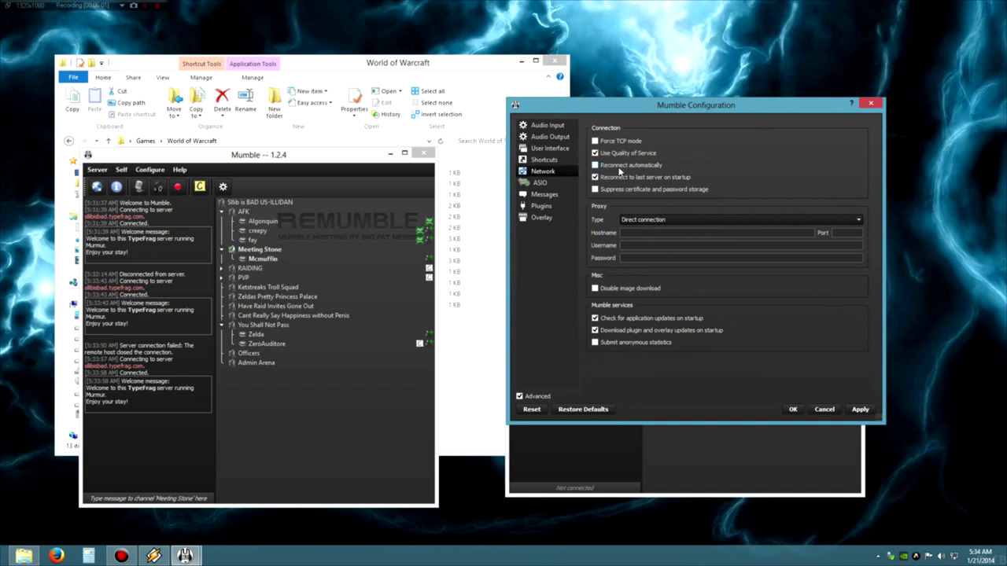
left_click(595, 178)
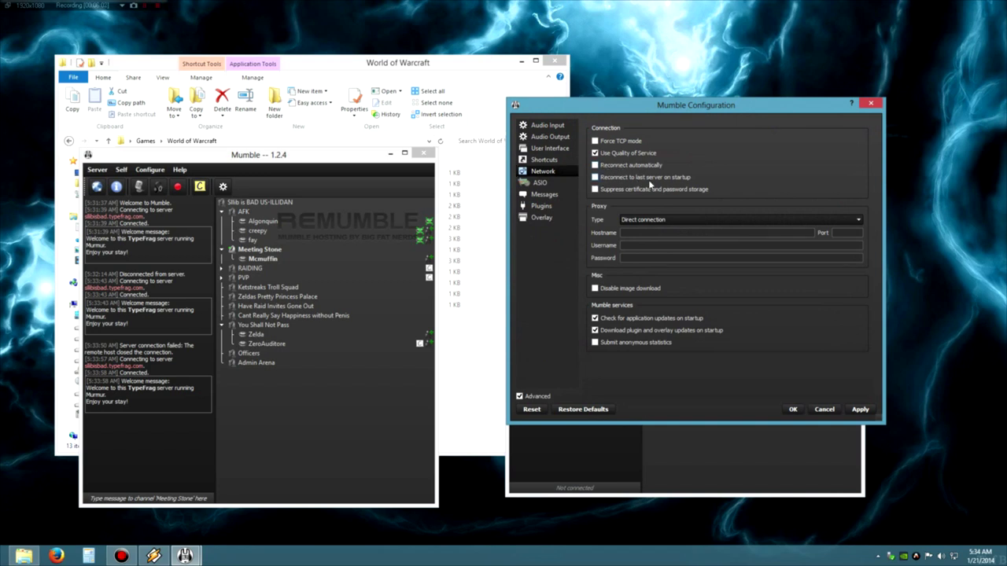
left_click(595, 190)
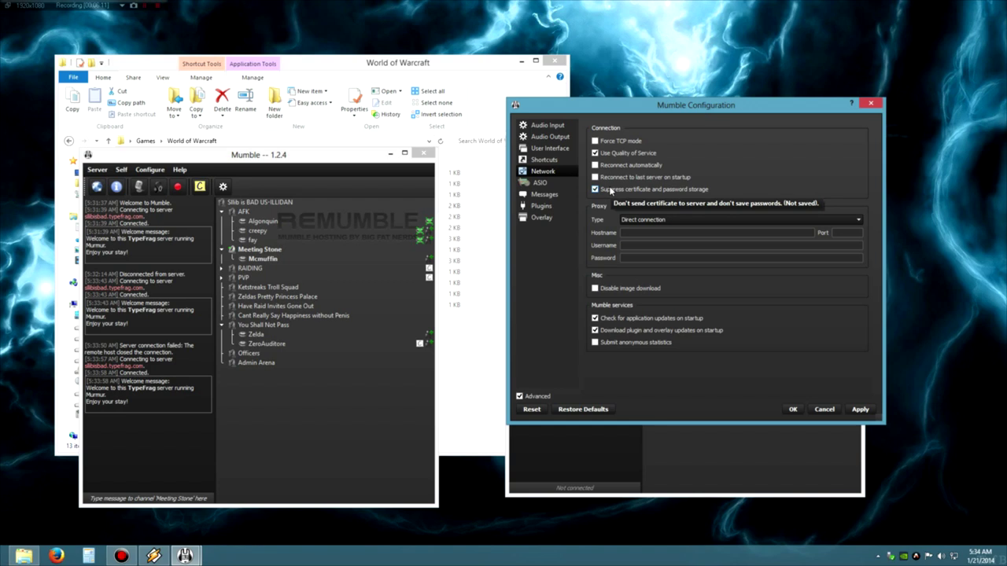
left_click(795, 410)
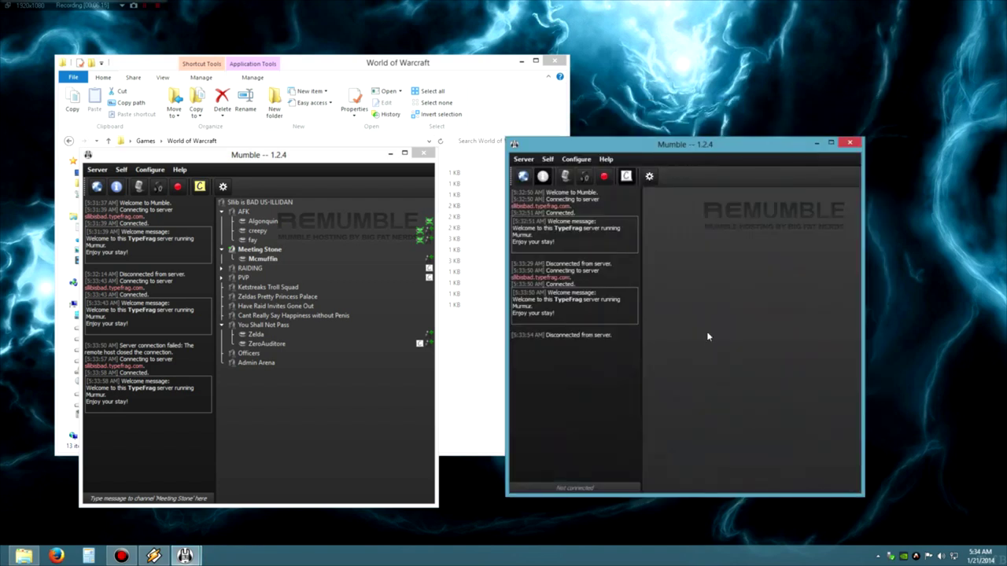
In the second Mumble instance, set the username for the "Sllib Is Bad" server to Music and connect to it
left_click(526, 160)
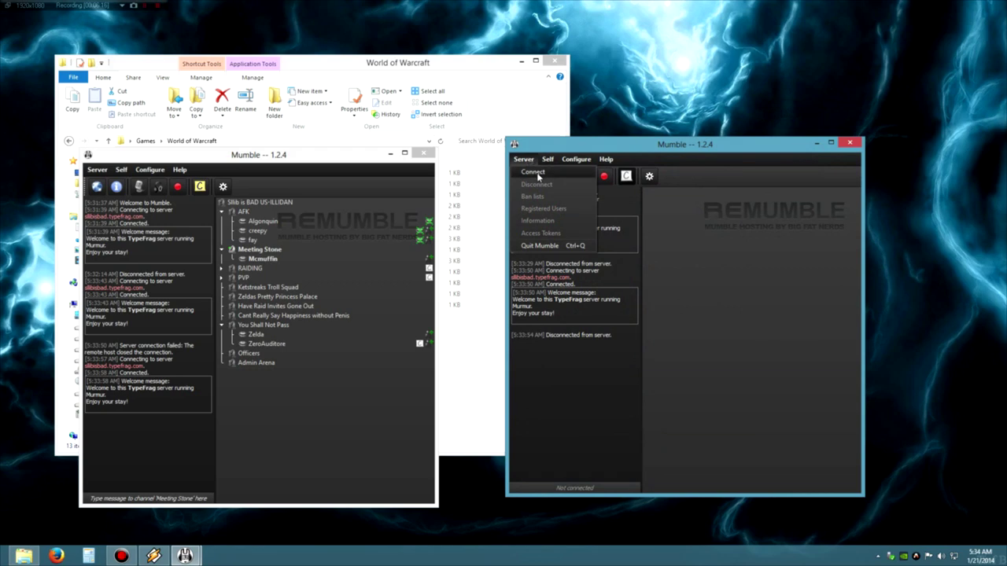
left_click(535, 172)
right_click(280, 90)
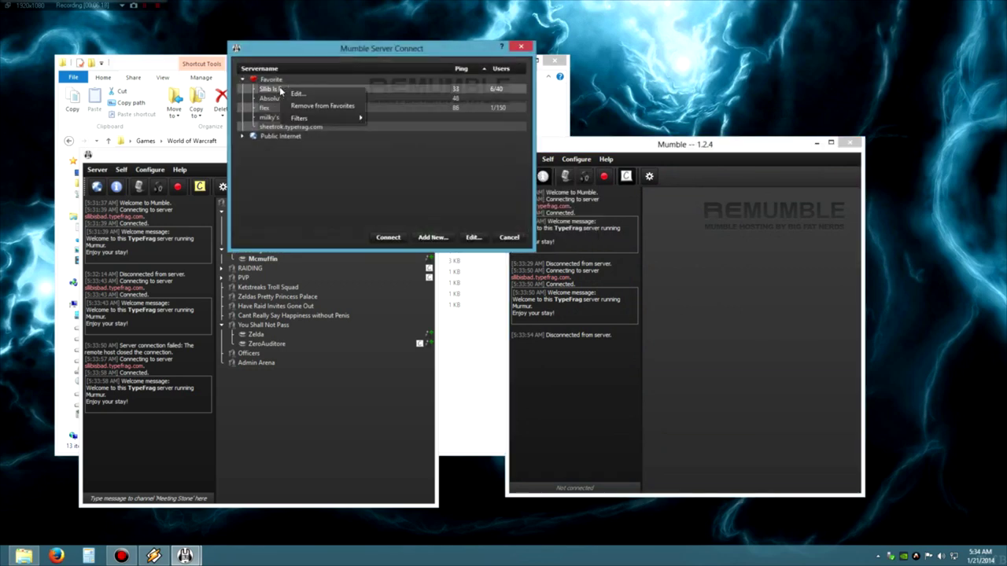
left_click(299, 102)
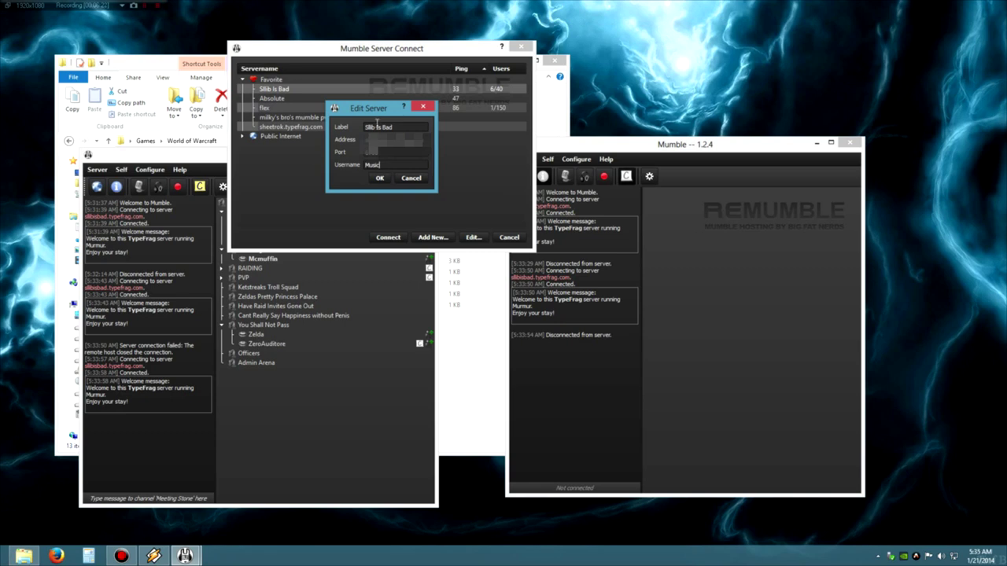
left_click(380, 177)
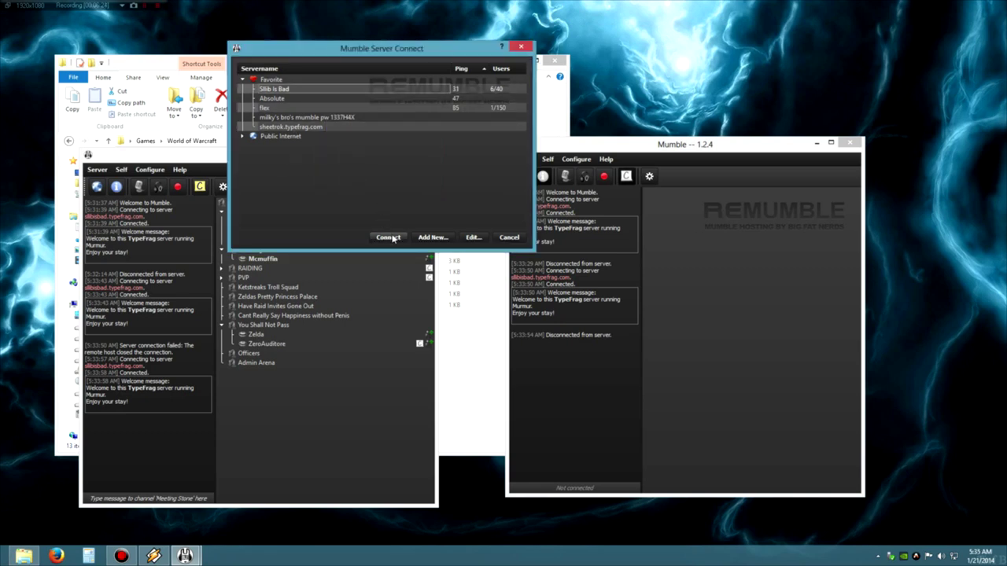
left_click(389, 237)
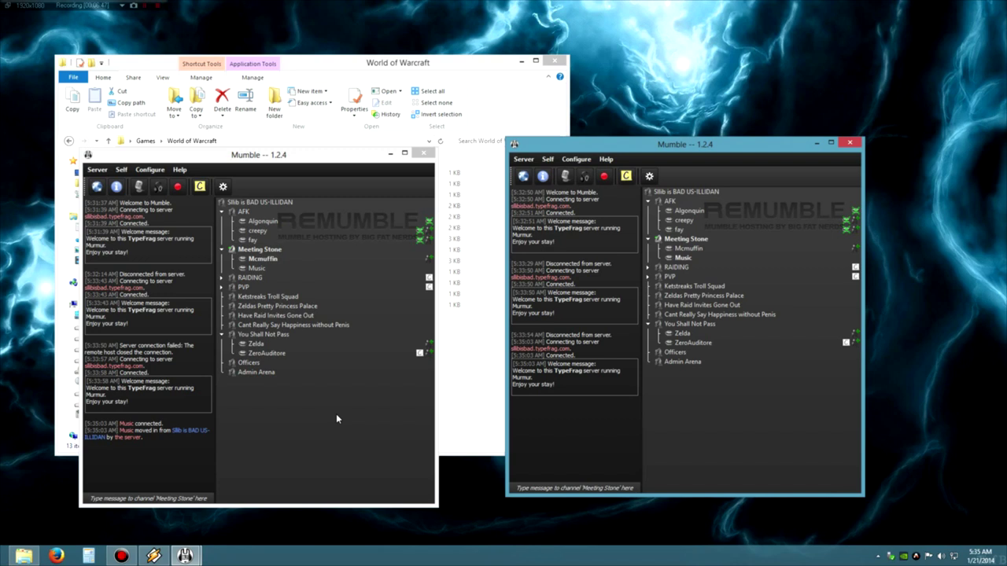
Set the audio output volume of the second Mumble instance to 0 %
left_click(259, 236)
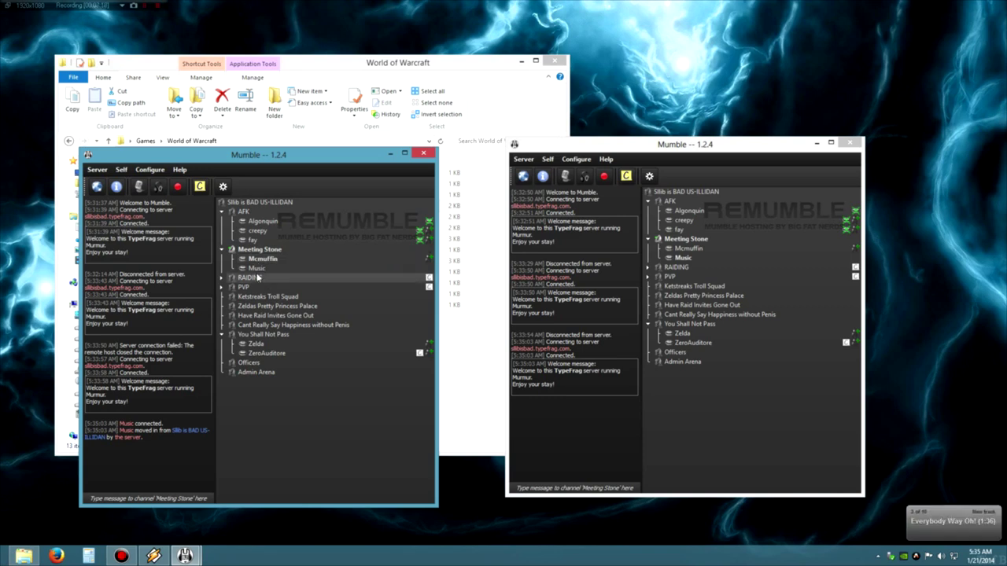
left_click(756, 419)
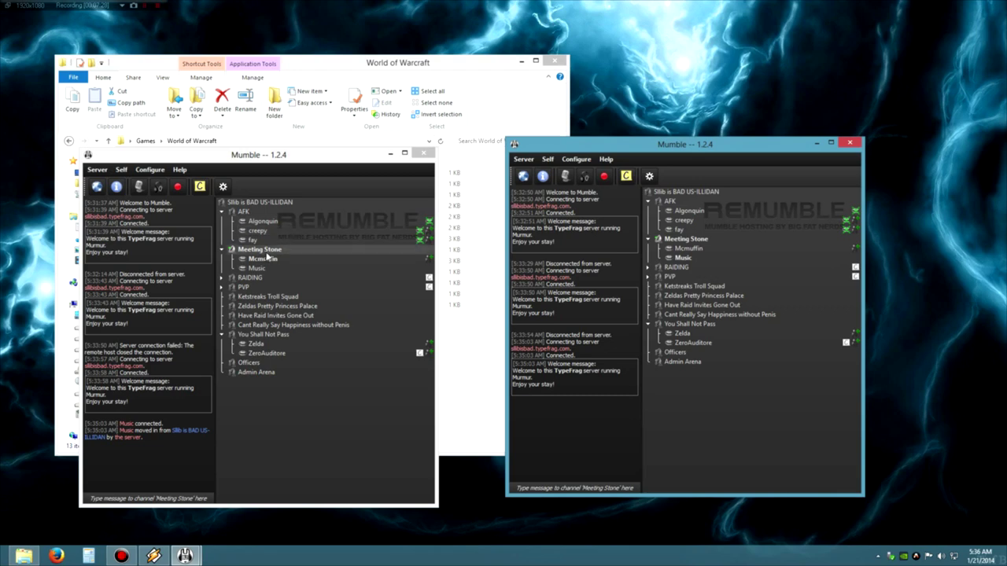
left_click(583, 177)
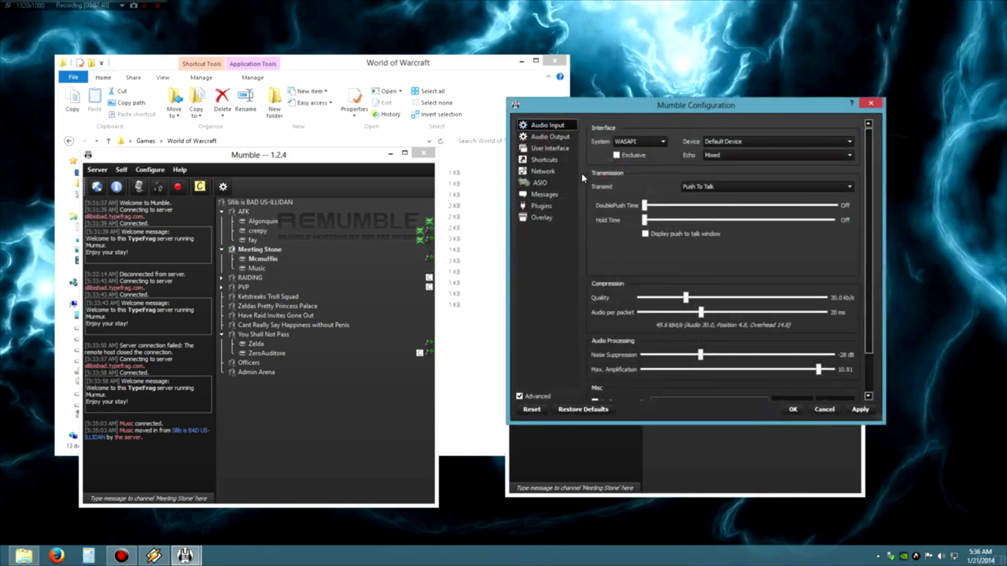
left_click(550, 136)
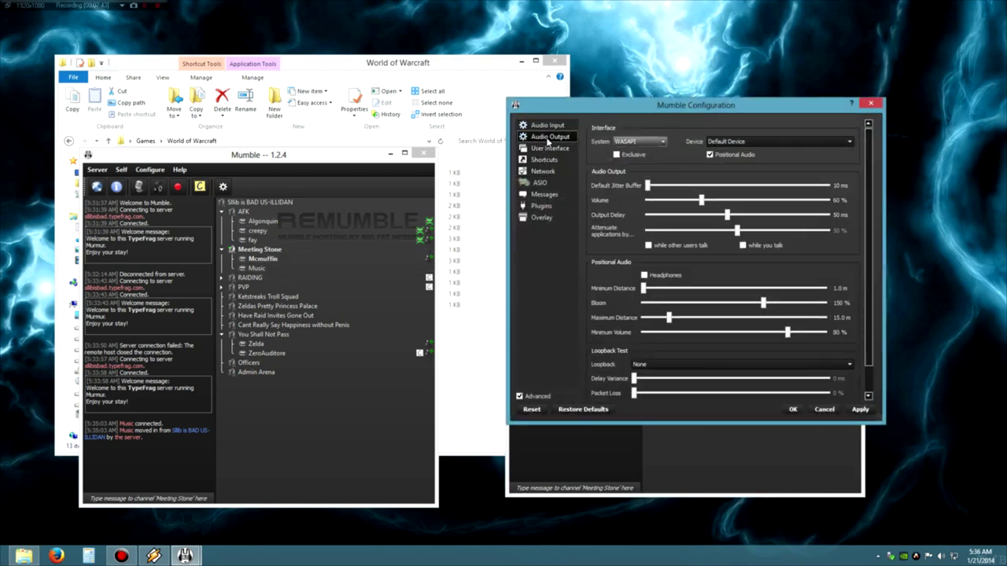
left_click_drag(699, 200, 628, 202)
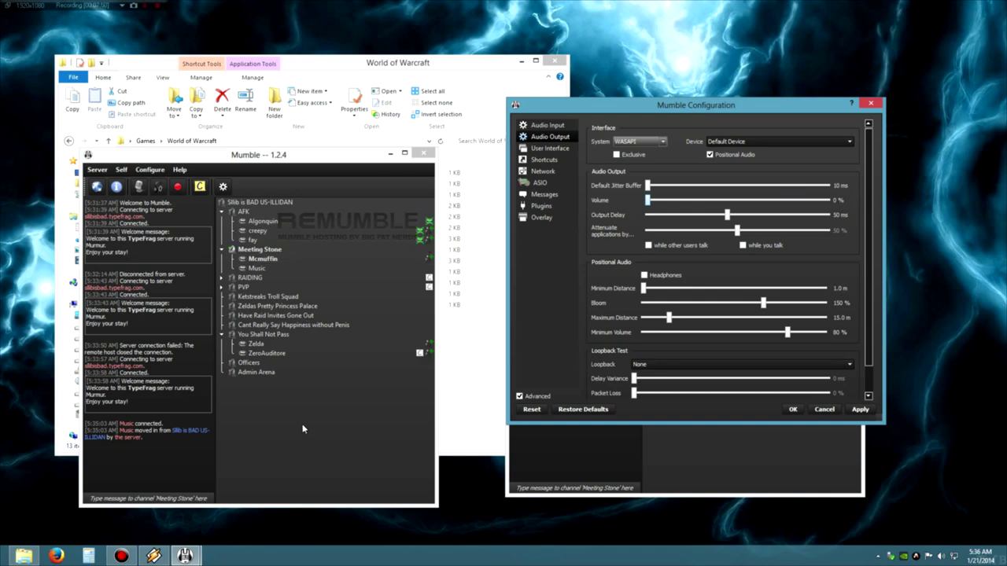
key("Escape")
In the second Mumble's audio input settings, set transmission to Continuous and the input device to Line 1 (Virtual Audio Cable)
left_click(576, 159)
left_click(590, 177)
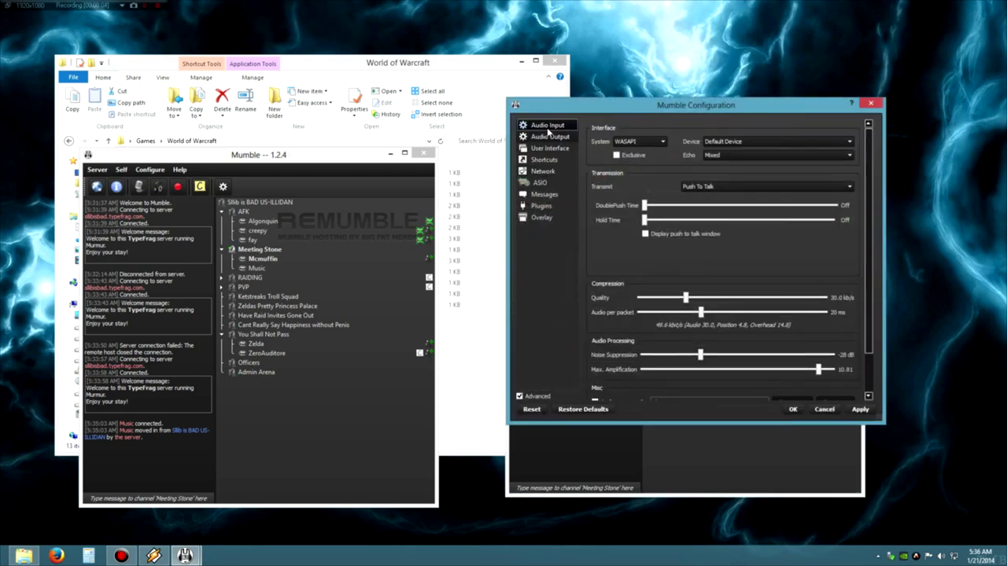
left_click(739, 186)
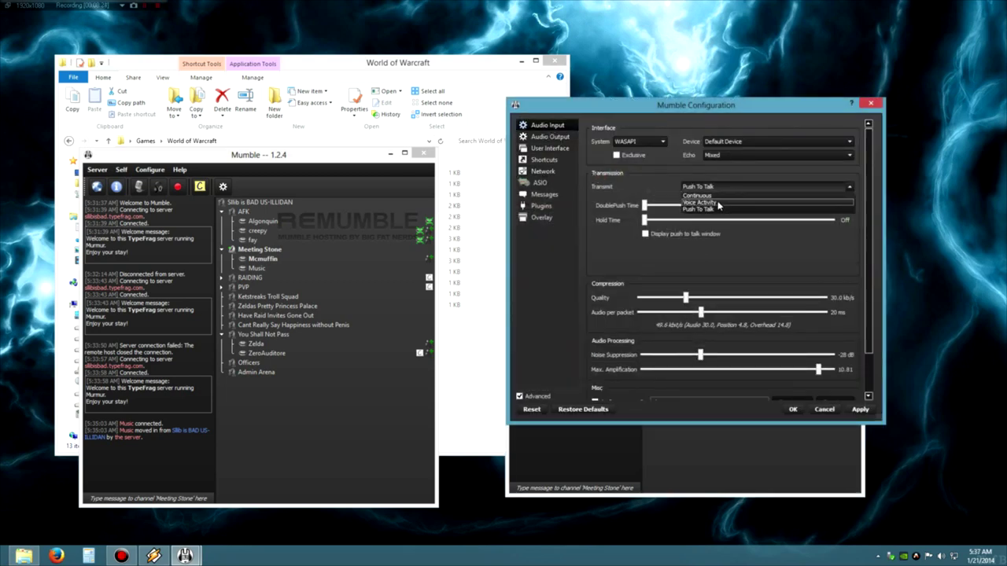
left_click(787, 195)
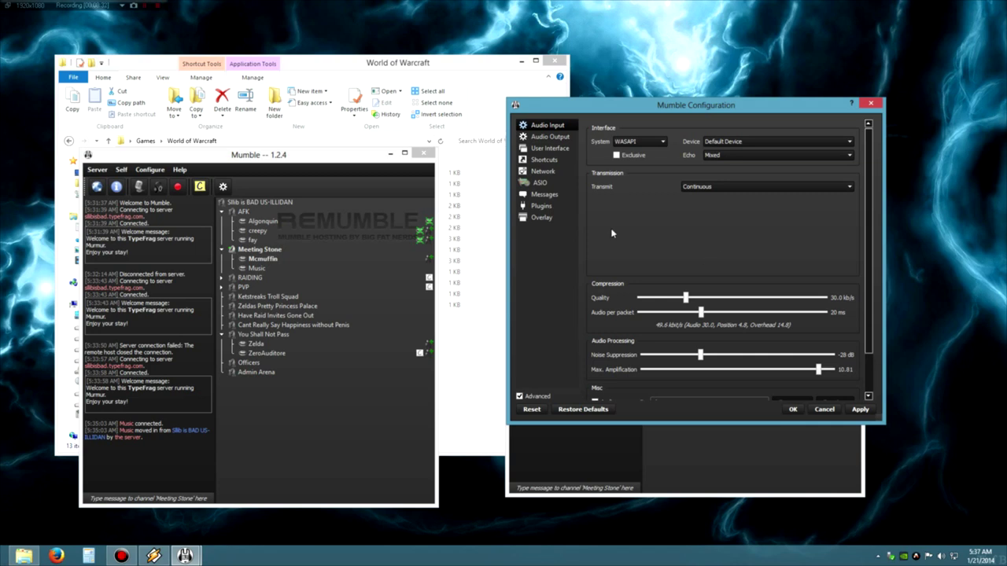
left_click(759, 144)
left_click(749, 162)
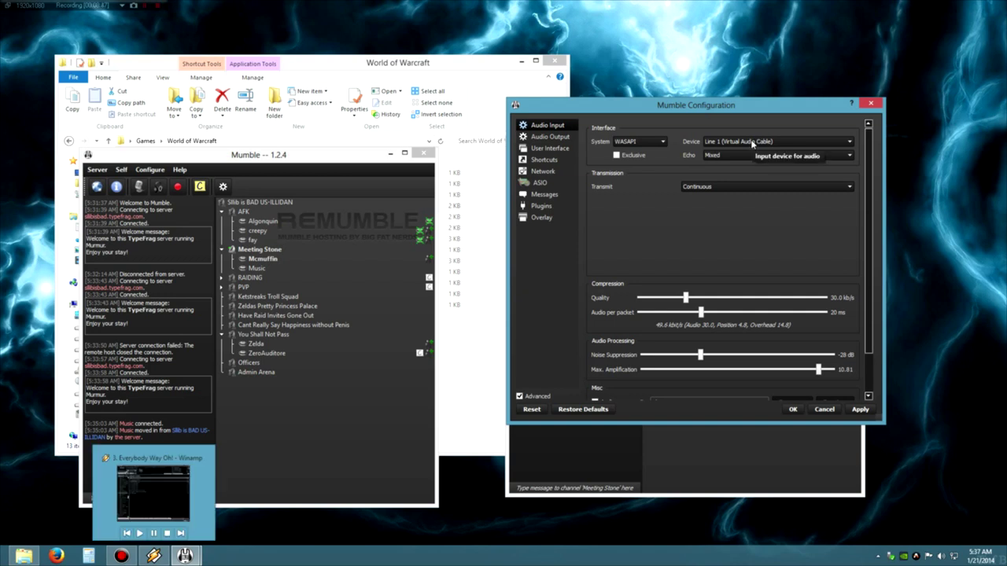
In the second Mumble's audio input settings, disable echo, set quality to 96.0 kb/s, audio per packet to 60 ms, turn noise suppression off, and save
left_click(742, 155)
left_click(722, 164)
left_click_drag(687, 299, 886, 295)
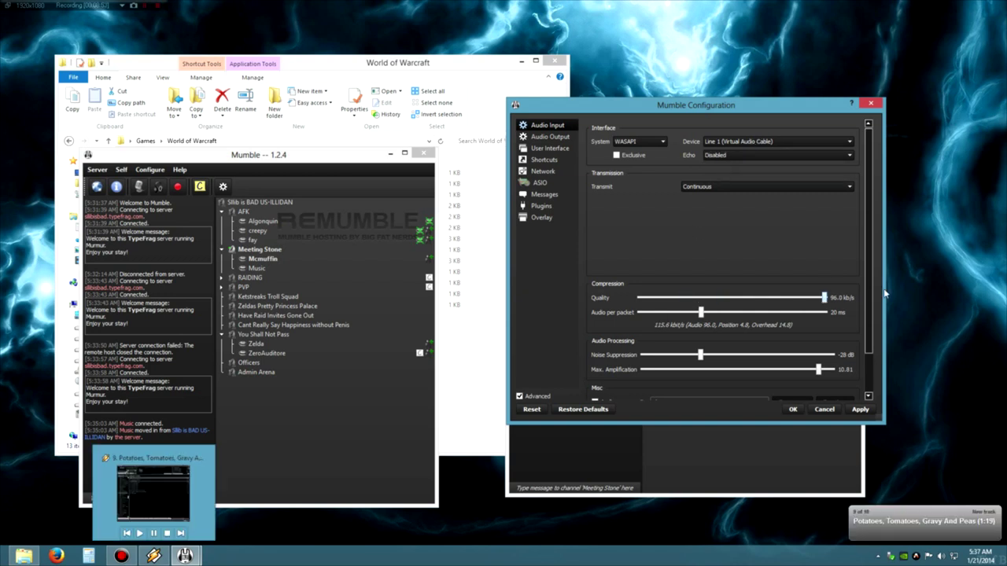
left_click_drag(701, 313, 885, 318)
left_click_drag(701, 355, 643, 356)
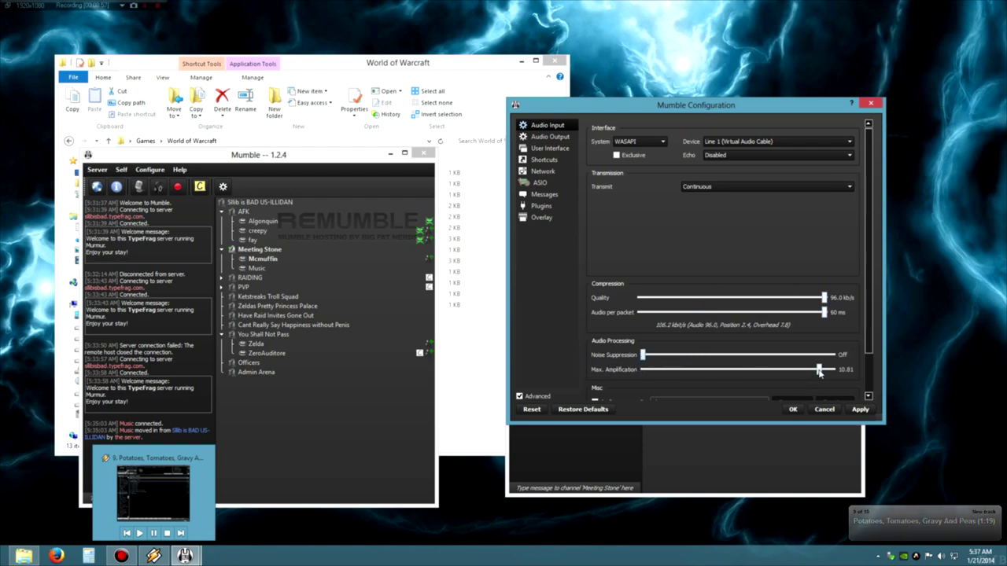
left_click(550, 148)
left_click(793, 409)
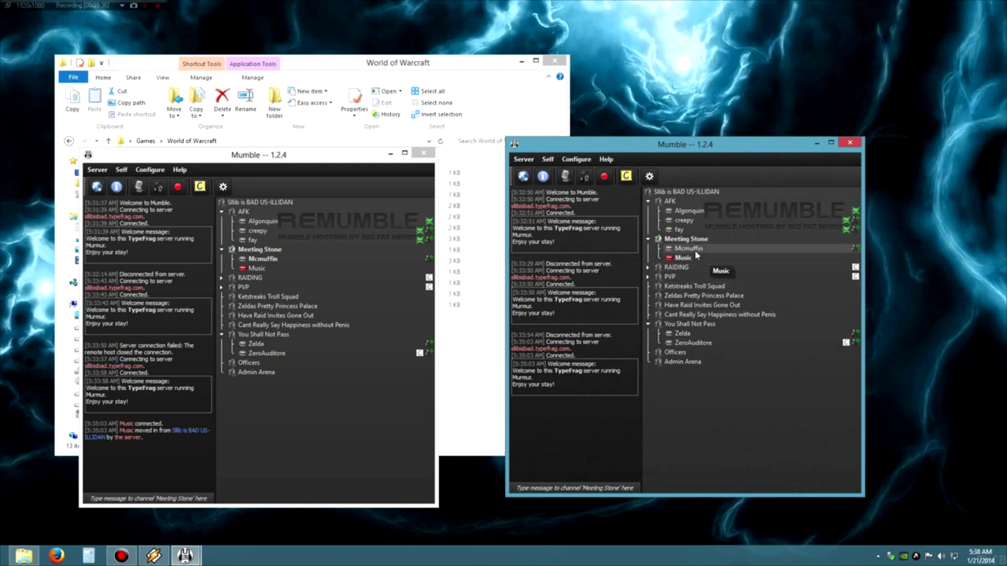
Start playing the Raiding playlist in Winamp and return to the two Mumble windows
left_click(308, 427)
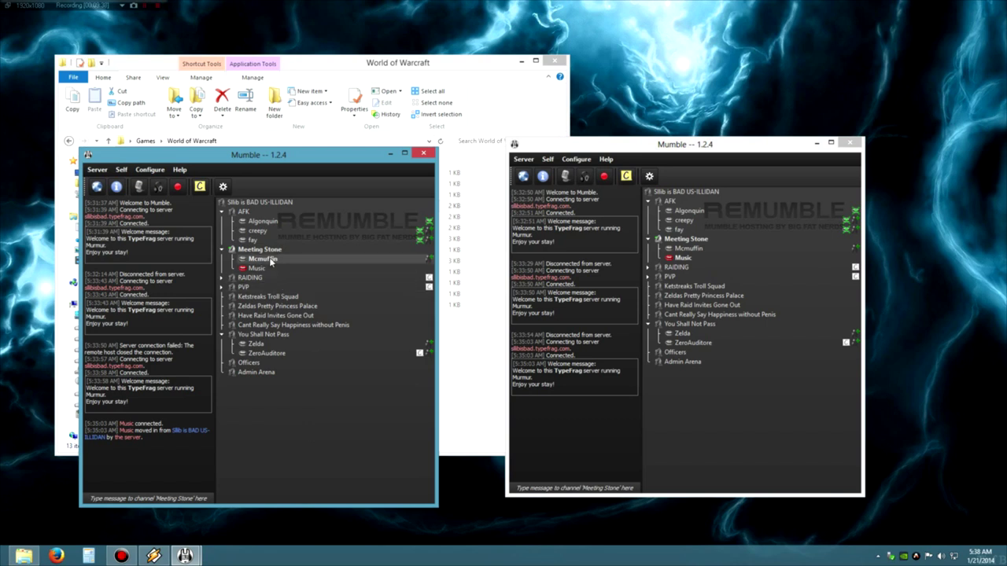
left_click(748, 433)
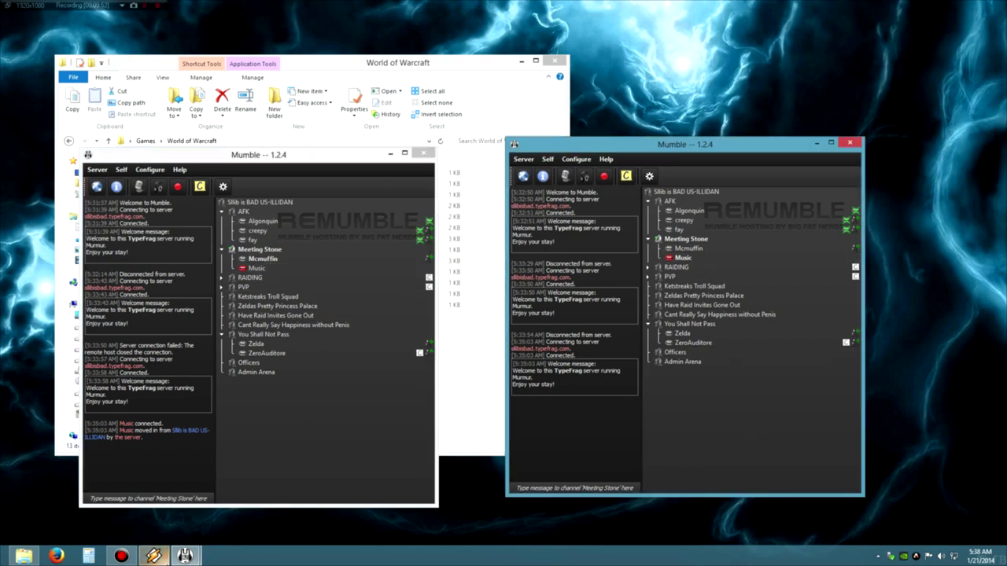
left_click(153, 557)
double_click(251, 250)
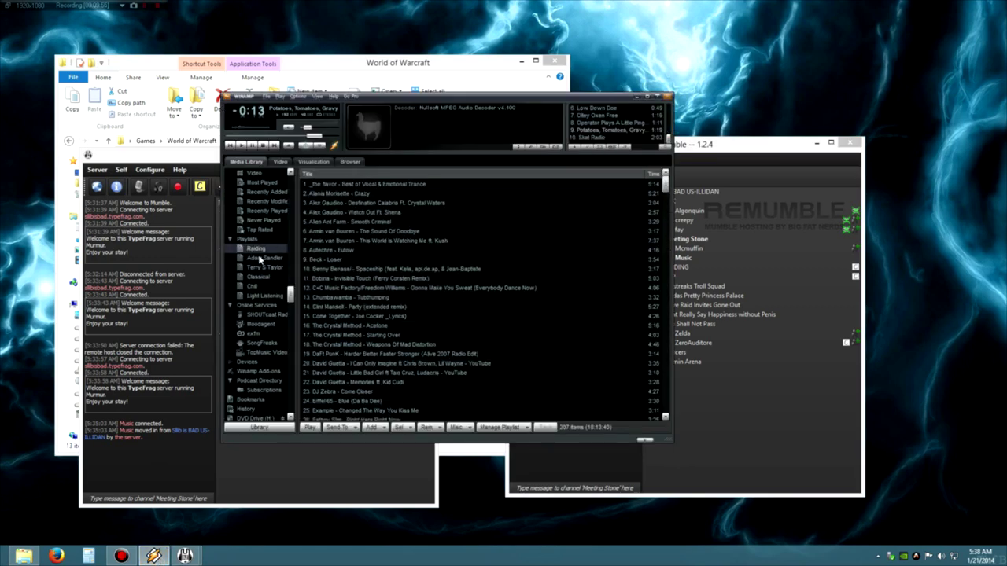
left_click(800, 406)
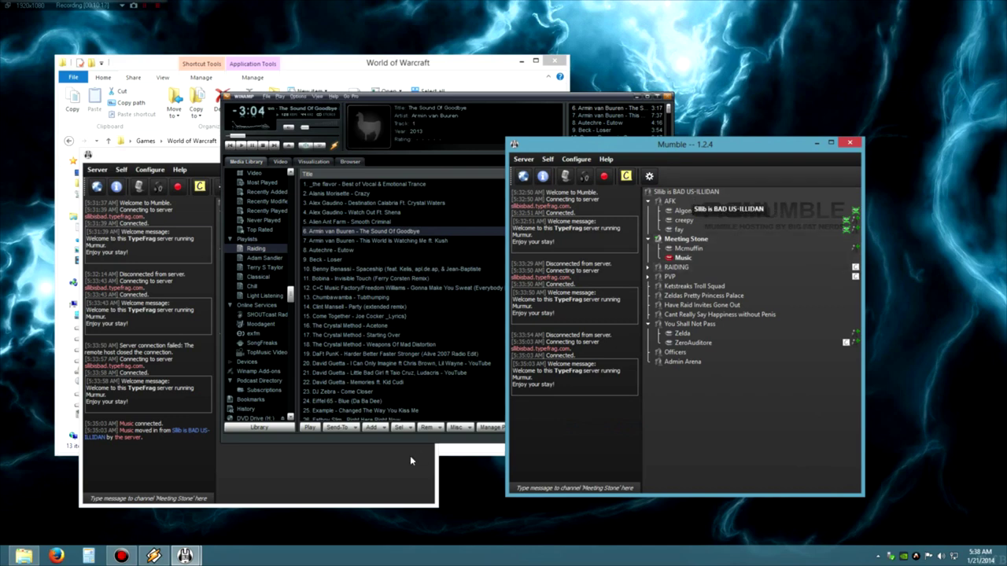
left_click(379, 482)
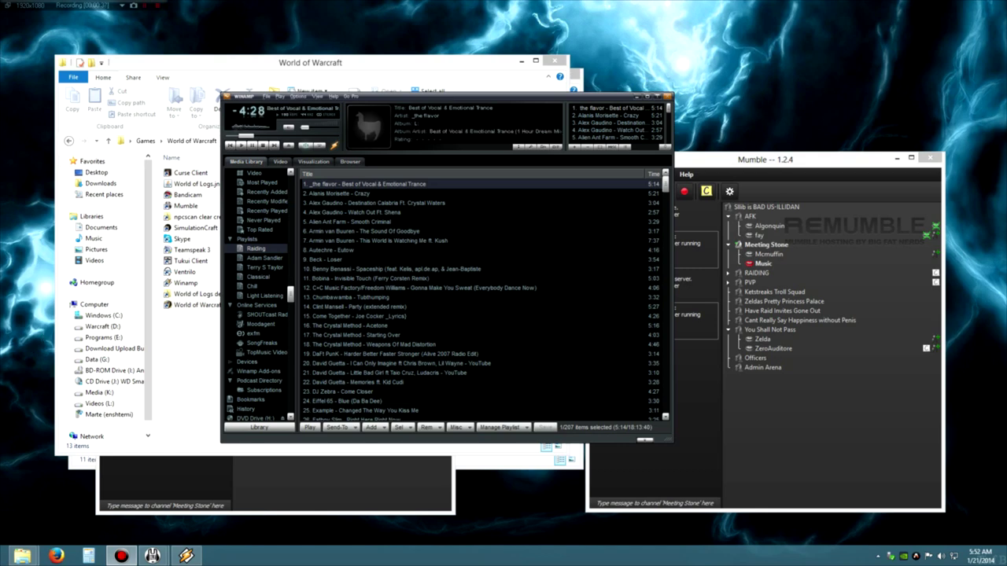
Open the Virtual Audio Cable folder from the desktop shortcut, review the cable list in vcctlpan.exe, and exit the control panel
left_click_drag(804, 65, 730, 93)
double_click(729, 93)
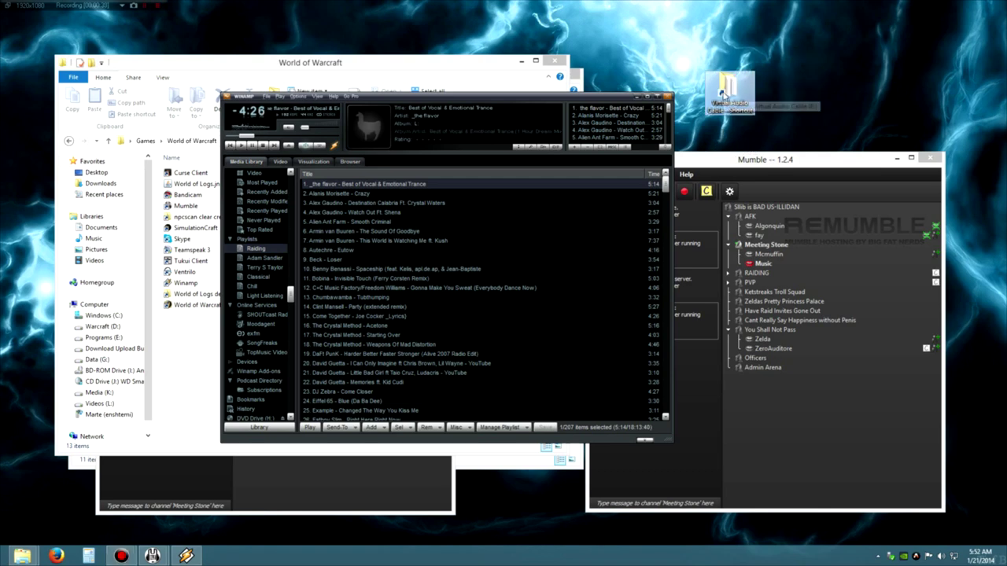
left_click(206, 299)
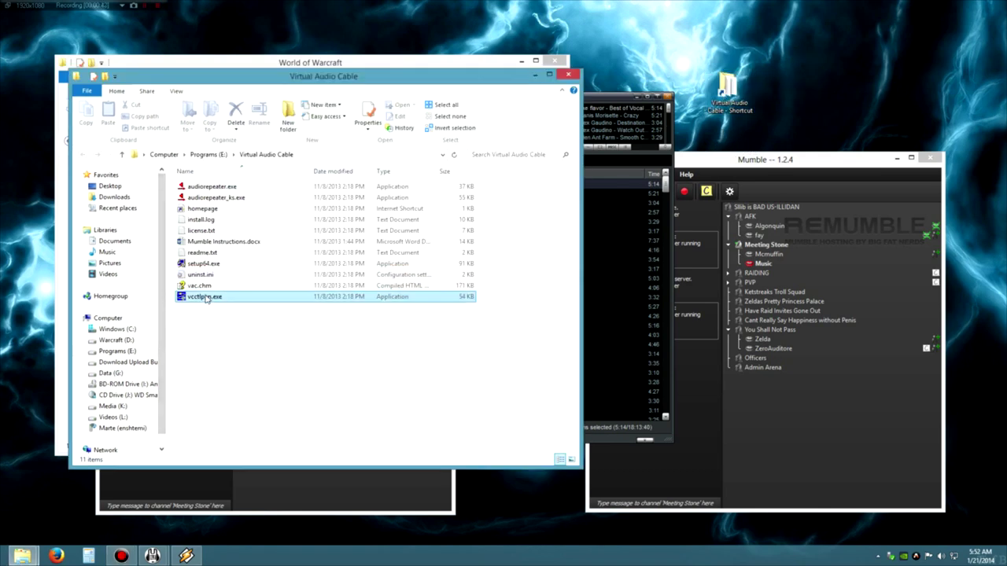
double_click(206, 299)
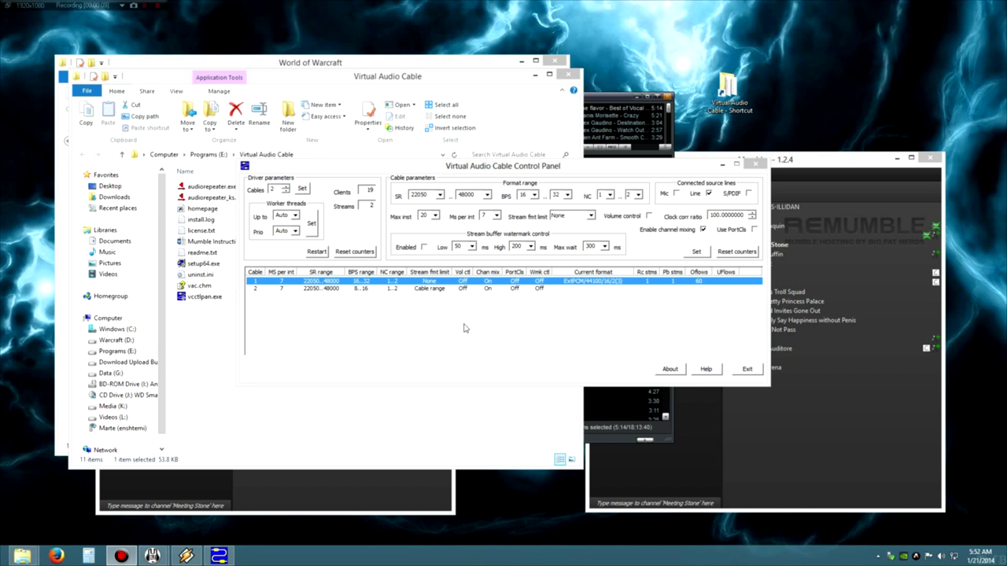
left_click(746, 372)
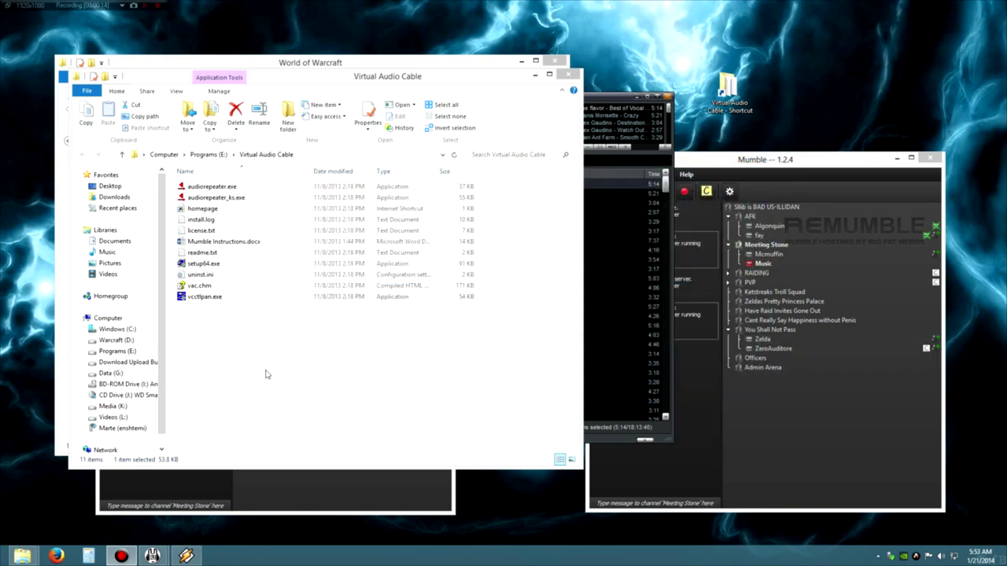
Launch audiorepeater.exe and set Wave in to Line 2 (Virtual Audio Cable) and Wave out to Microsoft Sound Mapper
double_click(214, 187)
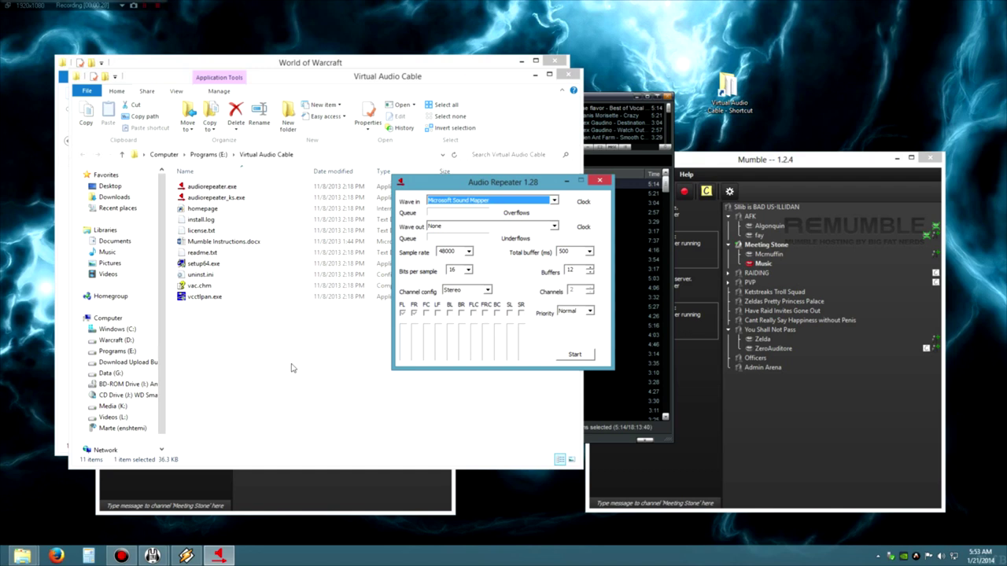
left_click(554, 201)
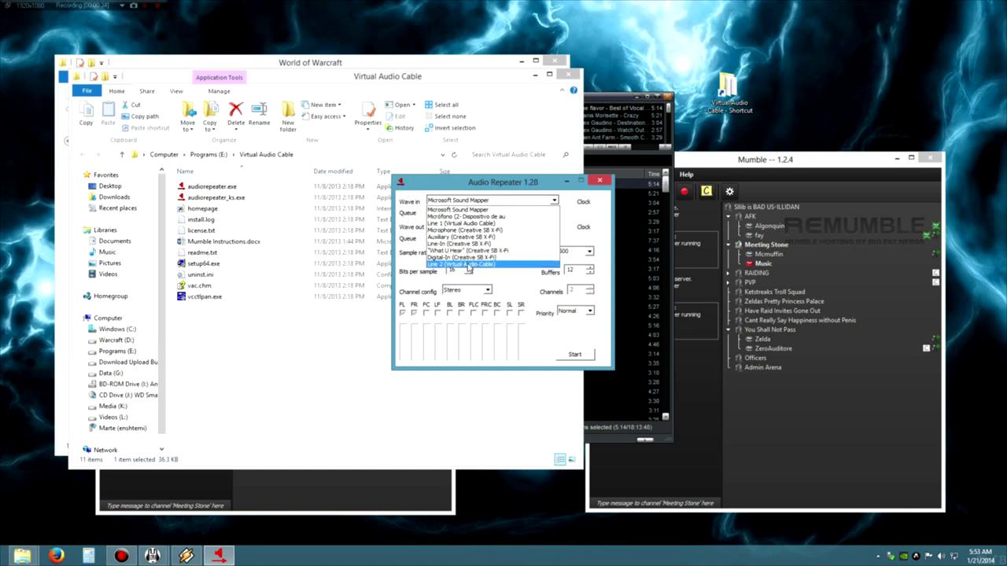
left_click(467, 265)
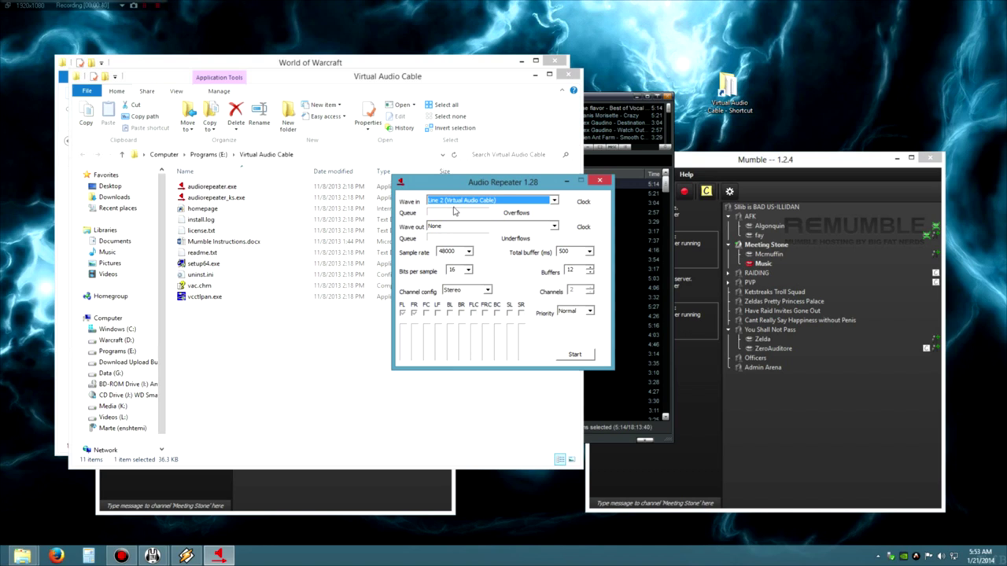
left_click(459, 227)
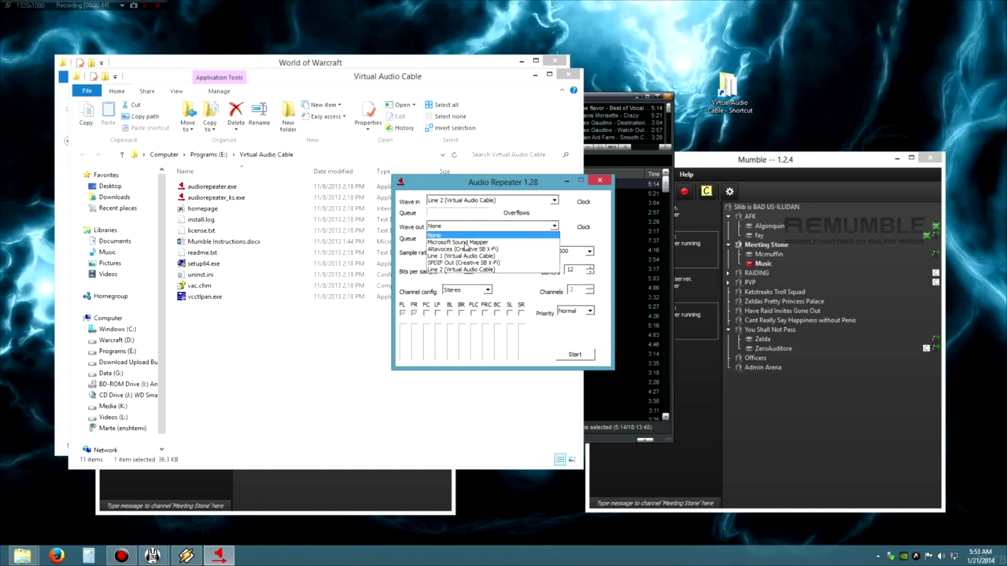
left_click(465, 242)
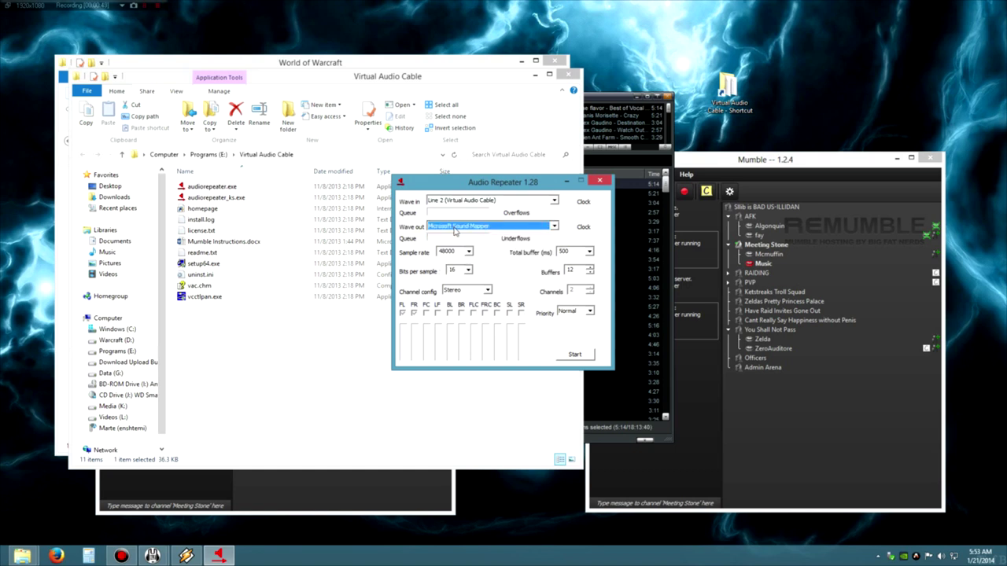
Set the repeater's total buffer to 50 ms, start it, and move its window out of the way
left_click(589, 252)
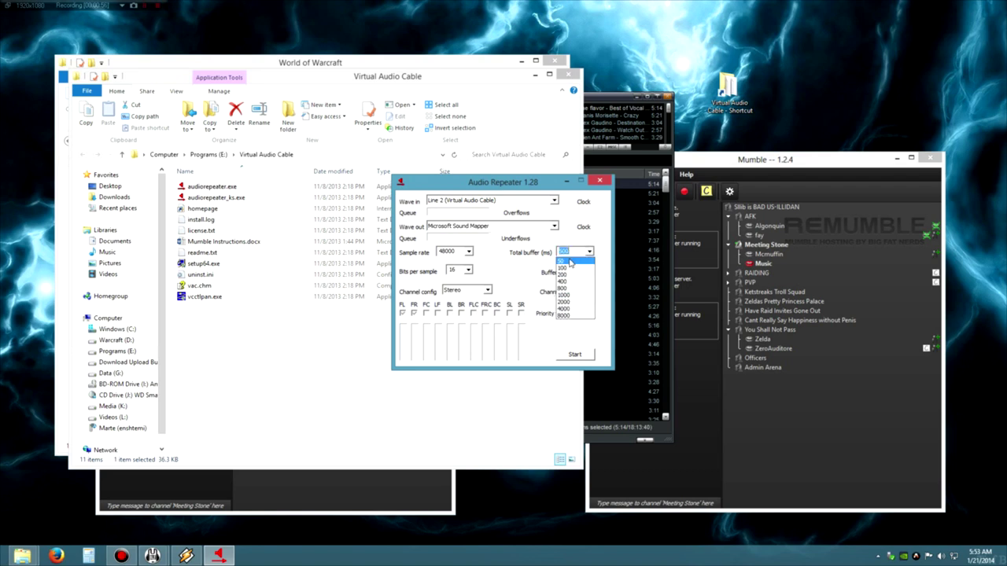
left_click(573, 264)
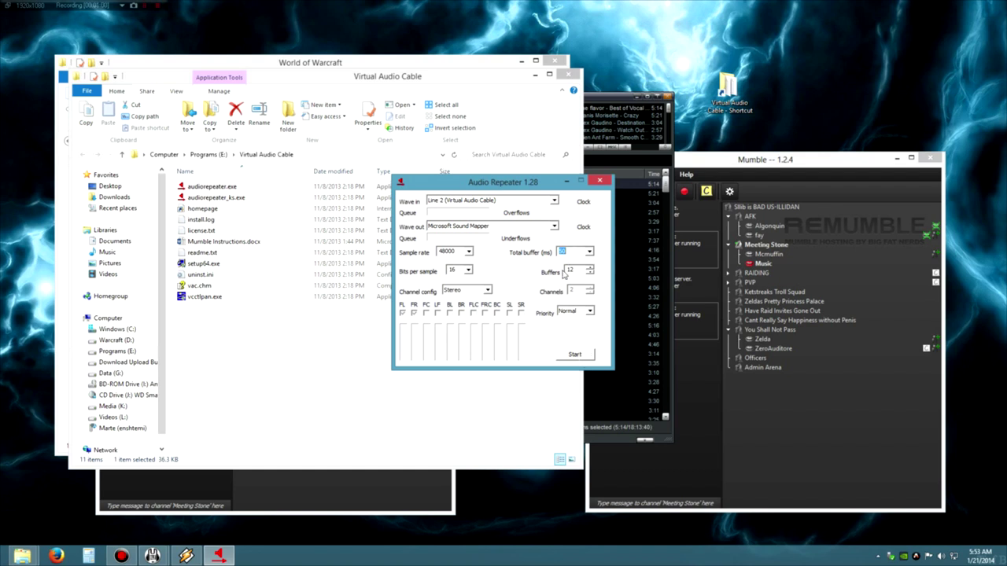
left_click(576, 356)
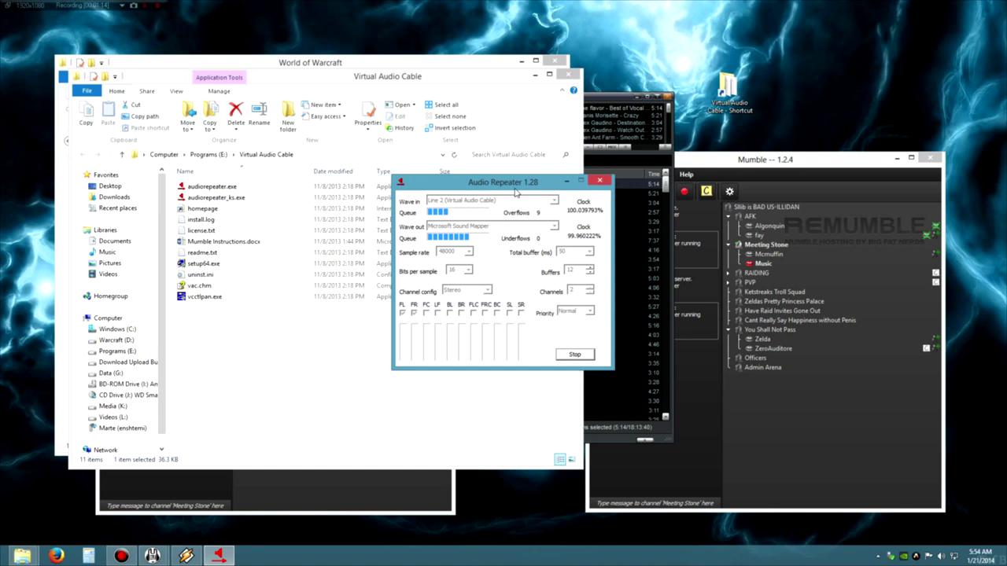
left_click_drag(517, 189, 279, 315)
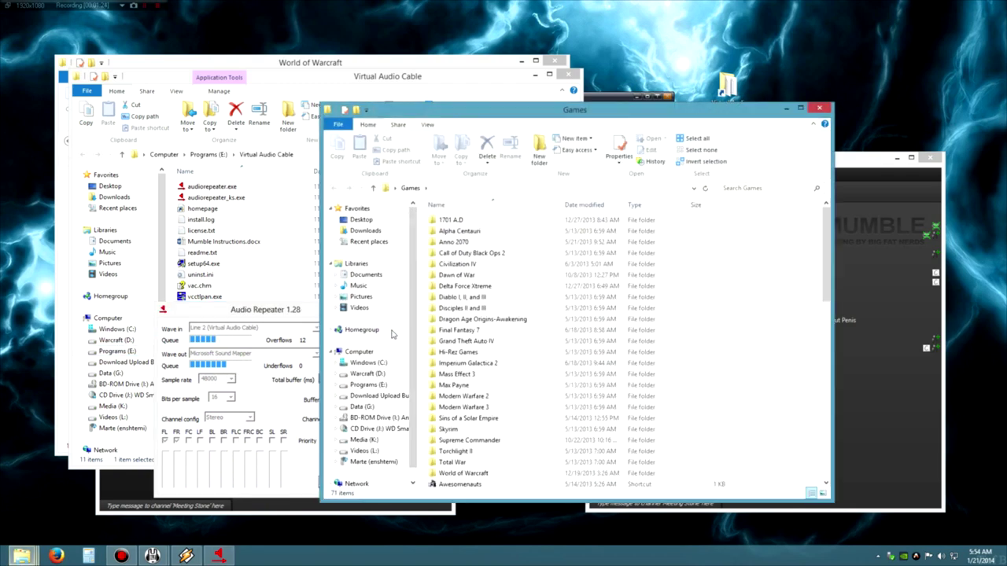
Launch World of Warcraft from the World of Warcraft games folder and start the game from its launcher
double_click(470, 474)
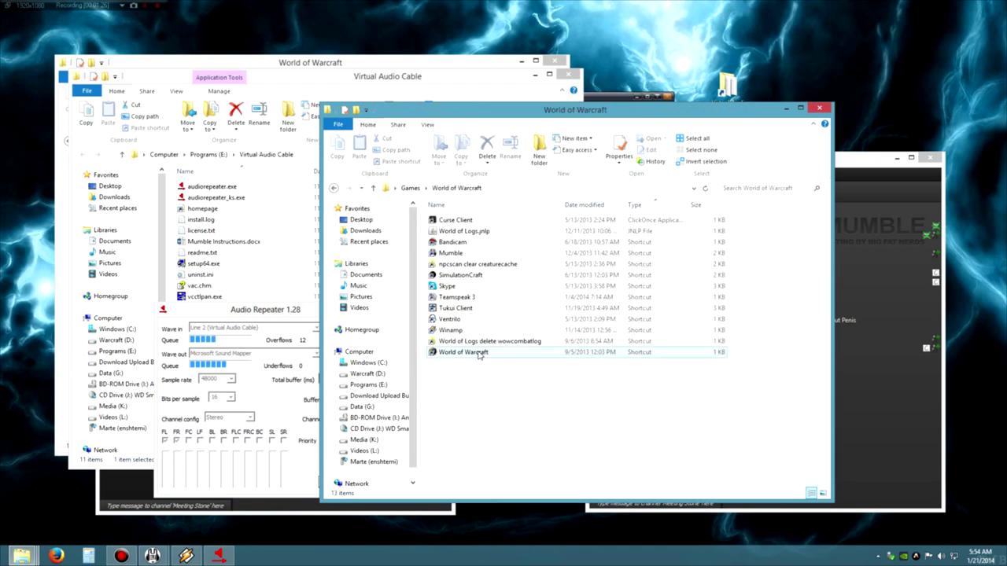
left_click(820, 108)
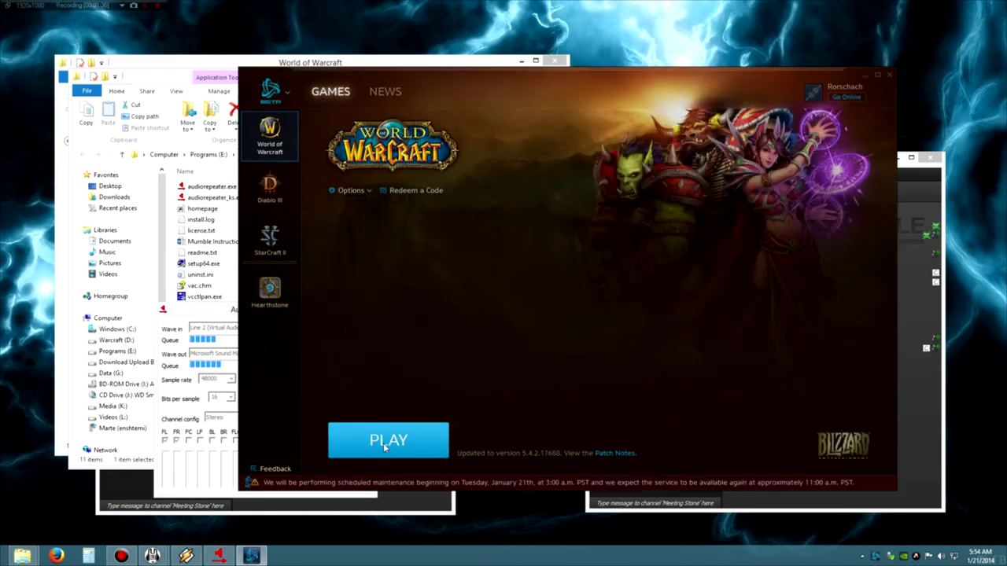
left_click(383, 443)
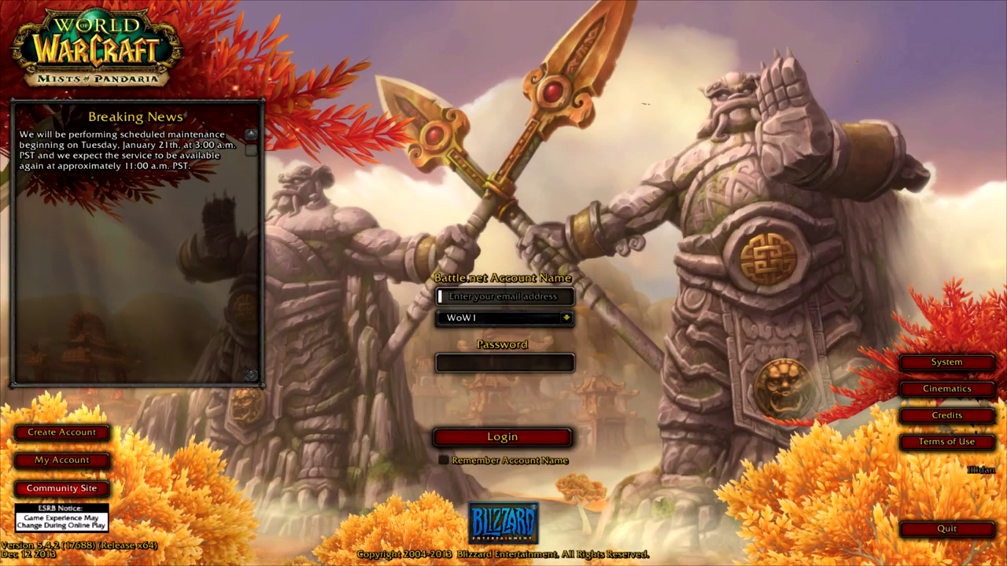
Switch to Audio Repeater, stop it, and return to the World of Warcraft login screen
key("alt+Tab")
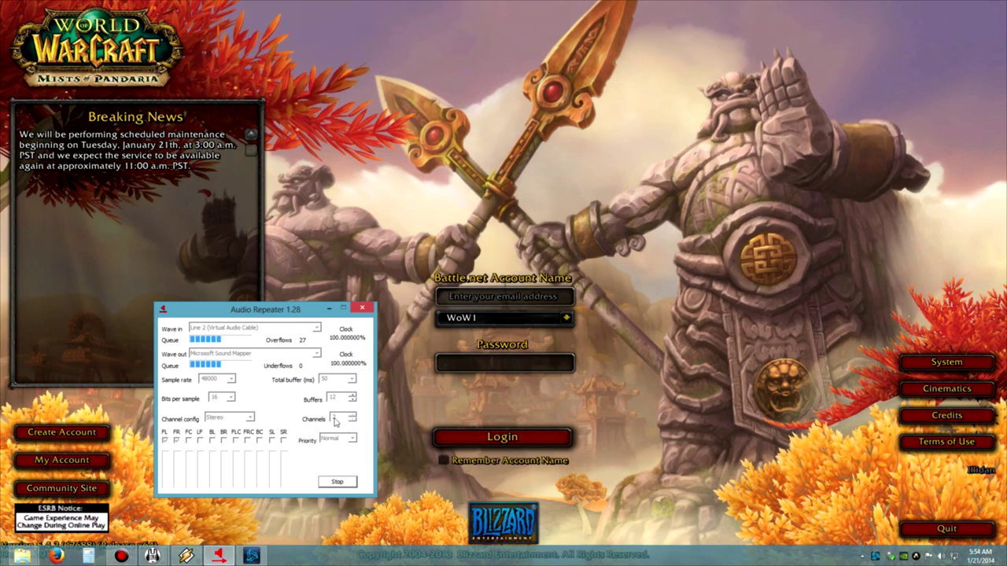
left_click(337, 480)
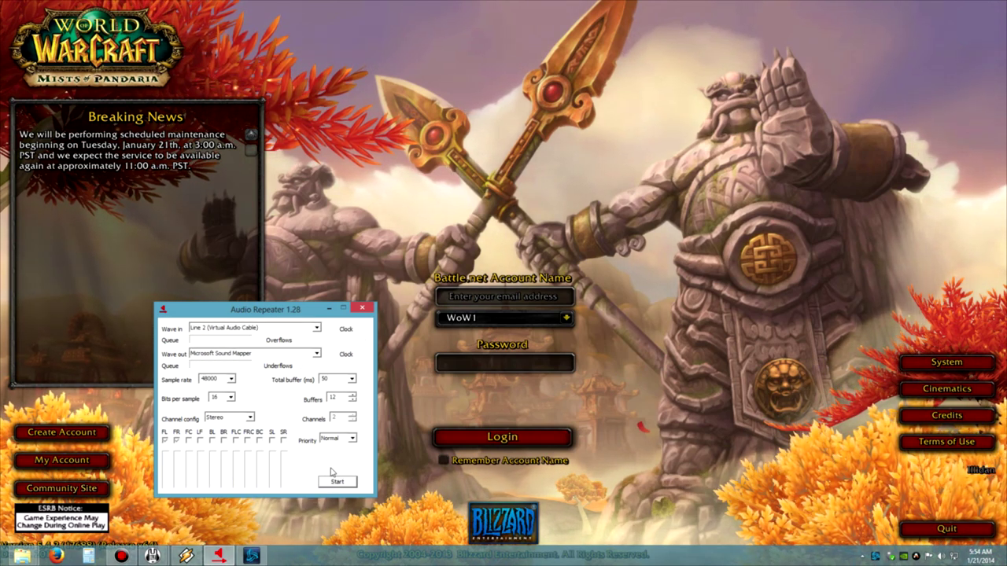
left_click(666, 342)
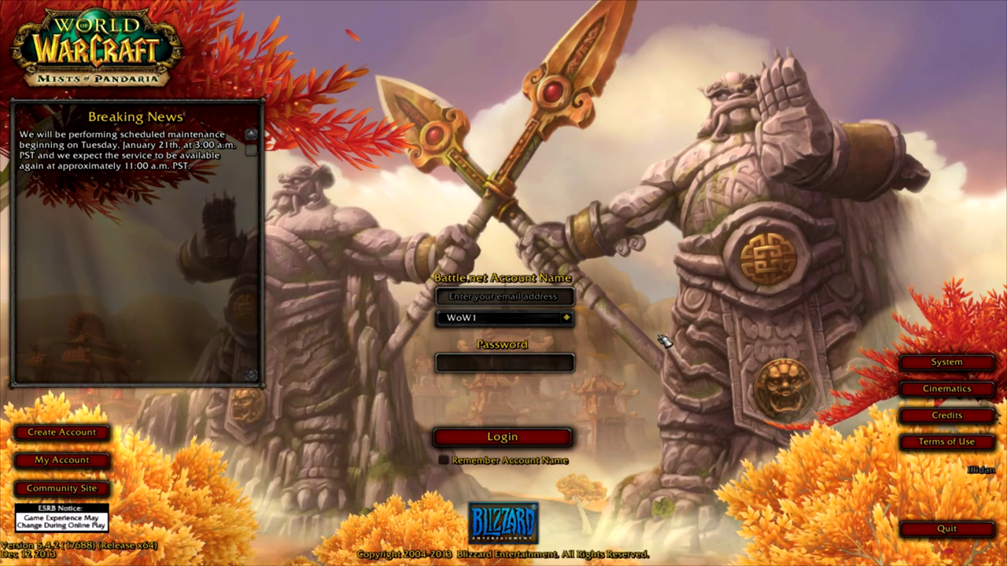
Open and close the game's System settings repeatedly to check its interface sounds on the default output
left_click(942, 365)
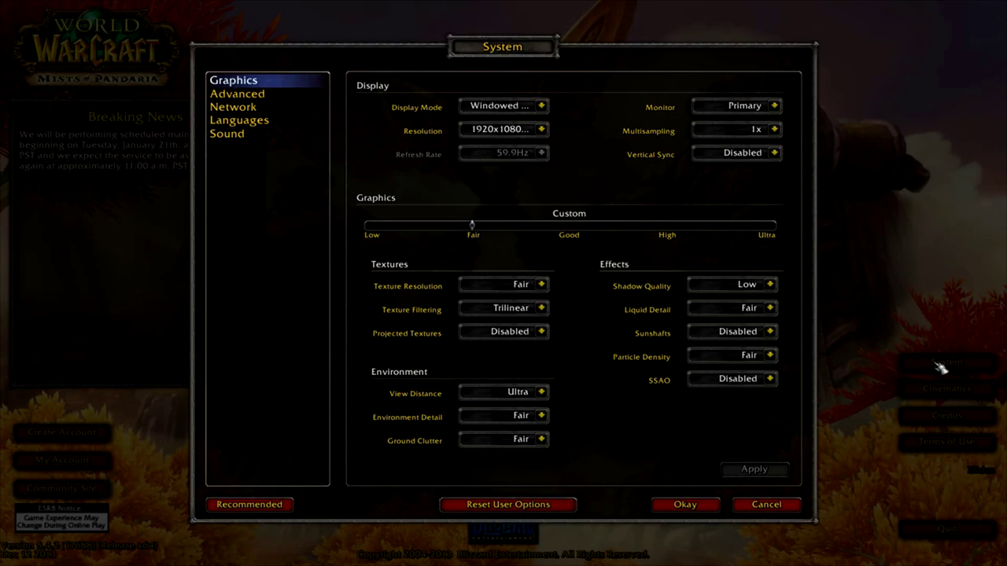
left_click(685, 506)
left_click(941, 363)
left_click(686, 506)
In the game's sound settings, set Game Sound Output to Line 2 (Virtual Audio Cable) and accept the change
left_click(942, 364)
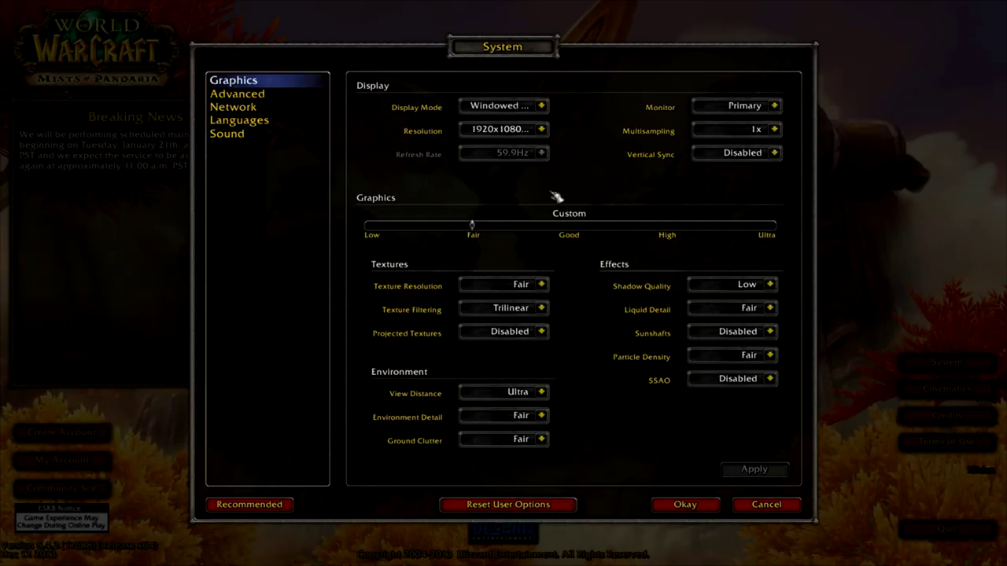
left_click(228, 135)
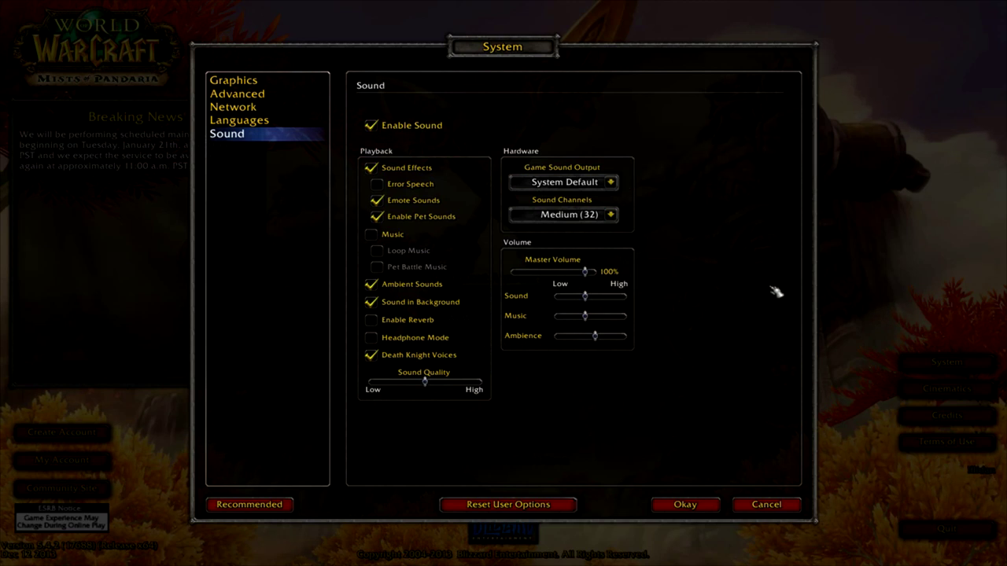
left_click(611, 182)
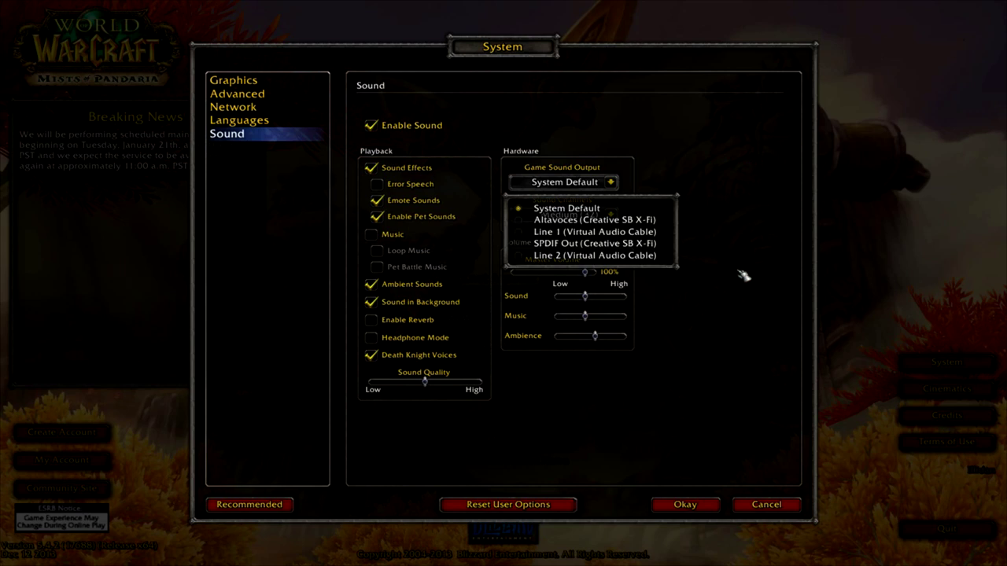
left_click(578, 260)
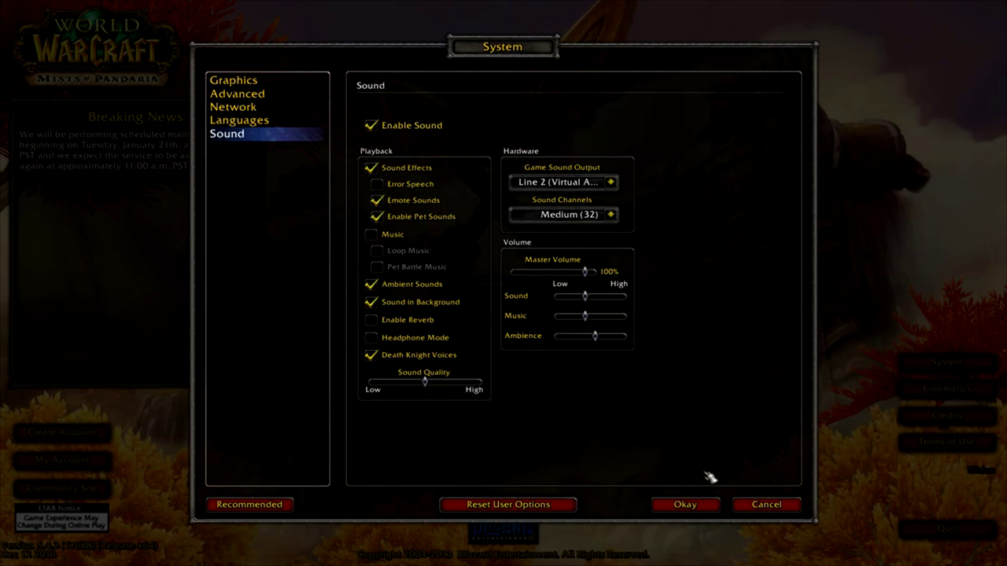
left_click(685, 505)
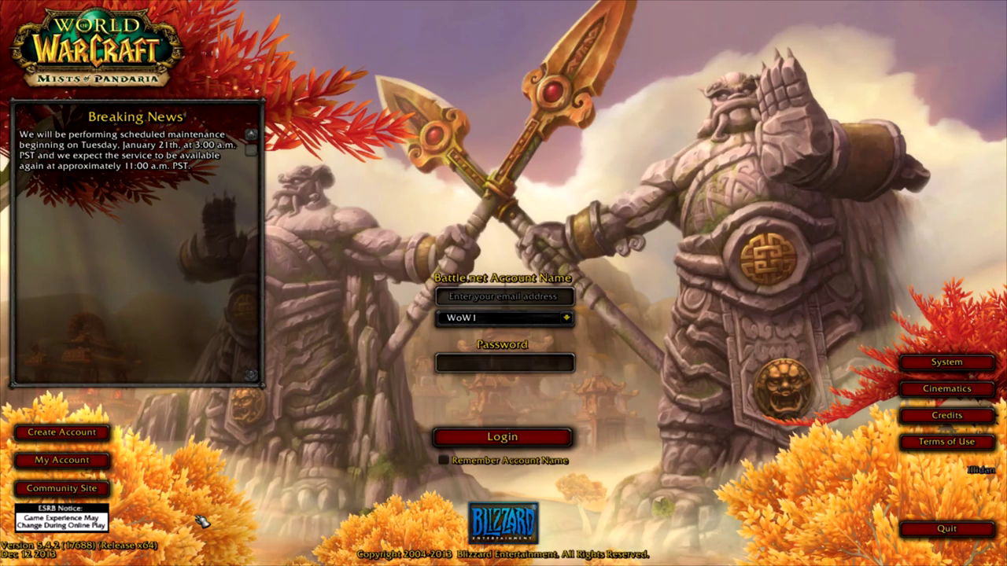
With Audio Repeater stopped, test the game's sound by opening and closing its System settings several times
key("alt+Tab")
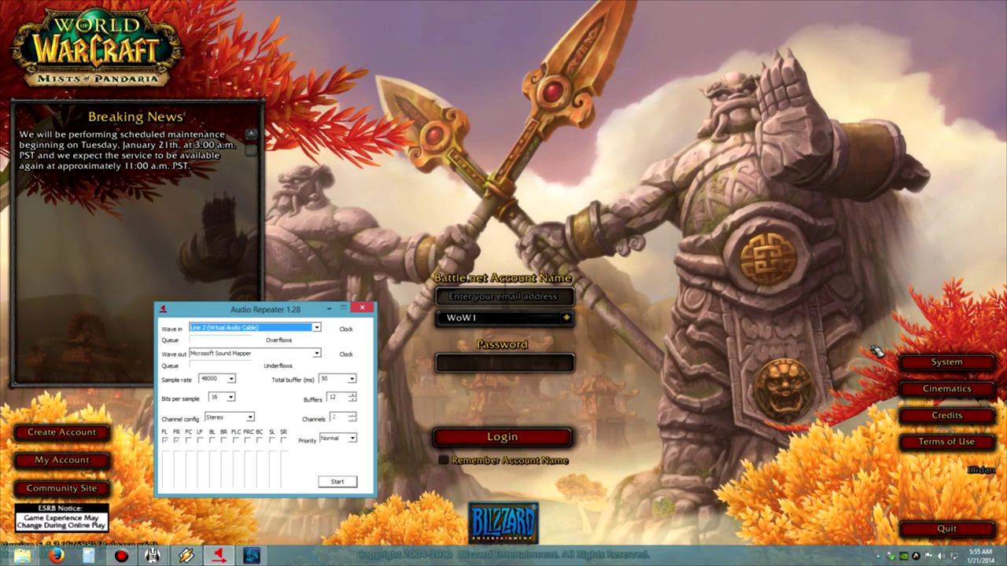
left_click(753, 313)
left_click(946, 361)
left_click(678, 503)
left_click(949, 363)
left_click(700, 506)
left_click(950, 364)
left_click(701, 506)
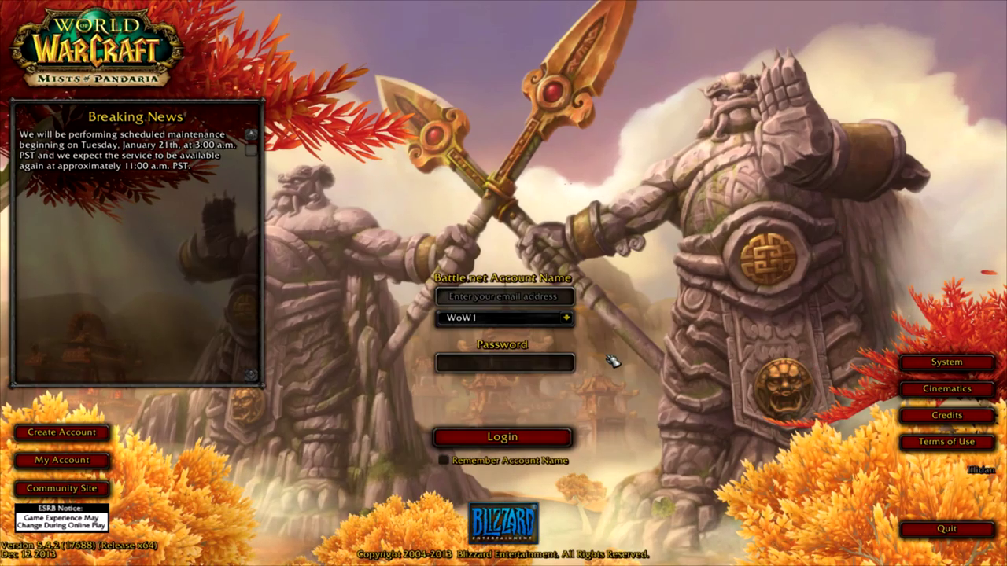
Switch to Audio Repeater, start it again, and return to World of Warcraft
key("alt+Tab")
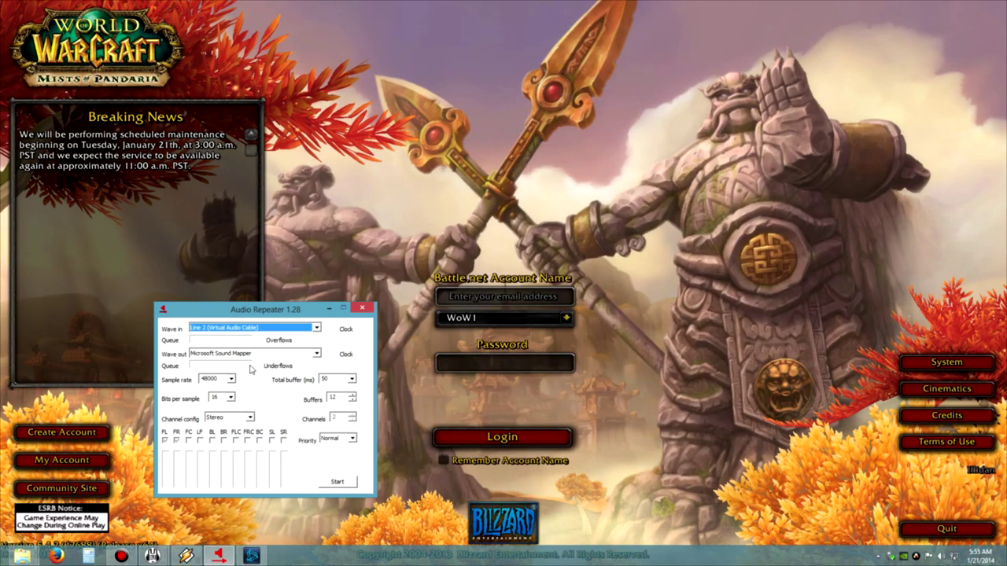
left_click(338, 482)
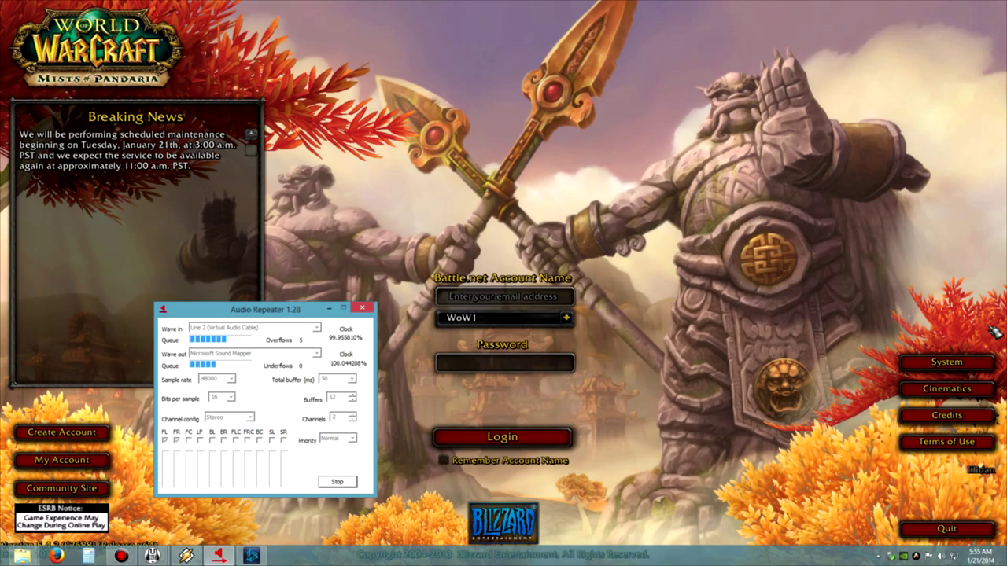
left_click(698, 382)
With Audio Repeater running, test the game's sound again by repeatedly opening and closing its System settings
left_click(946, 362)
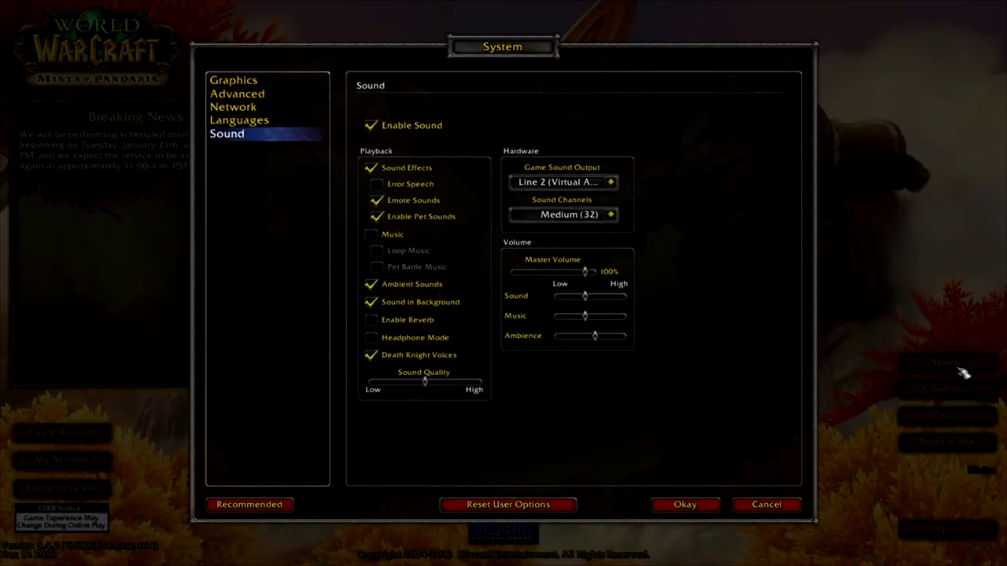
left_click(694, 505)
left_click(950, 364)
left_click(693, 510)
left_click(952, 362)
left_click(690, 508)
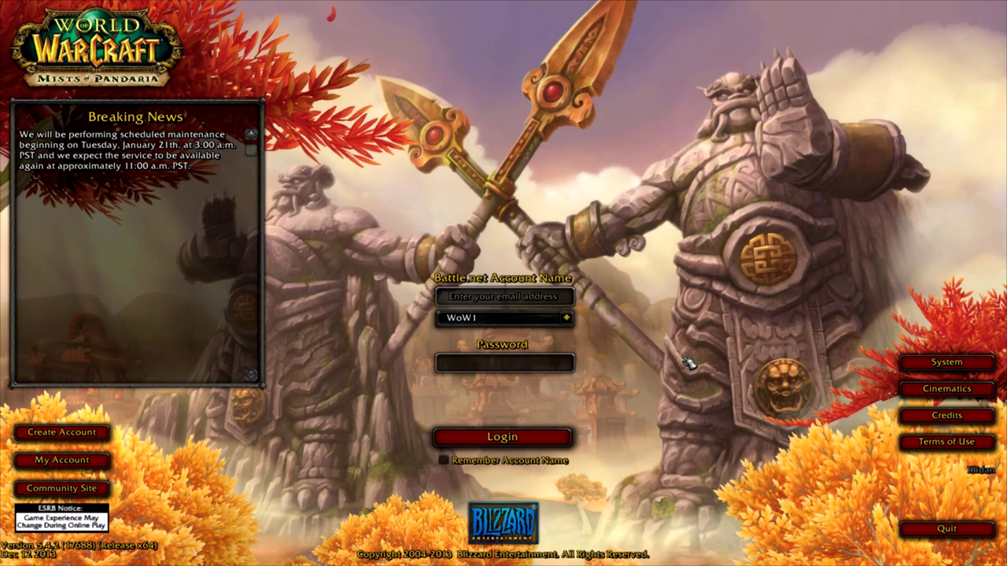